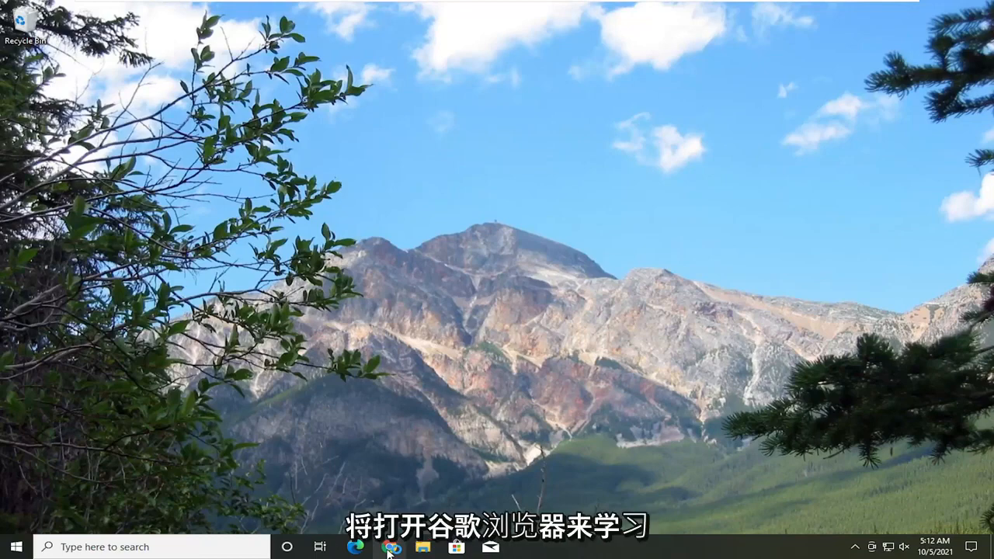
Step: Open Google Chrome in a maximized window and go to google.com
left_click(390, 549)
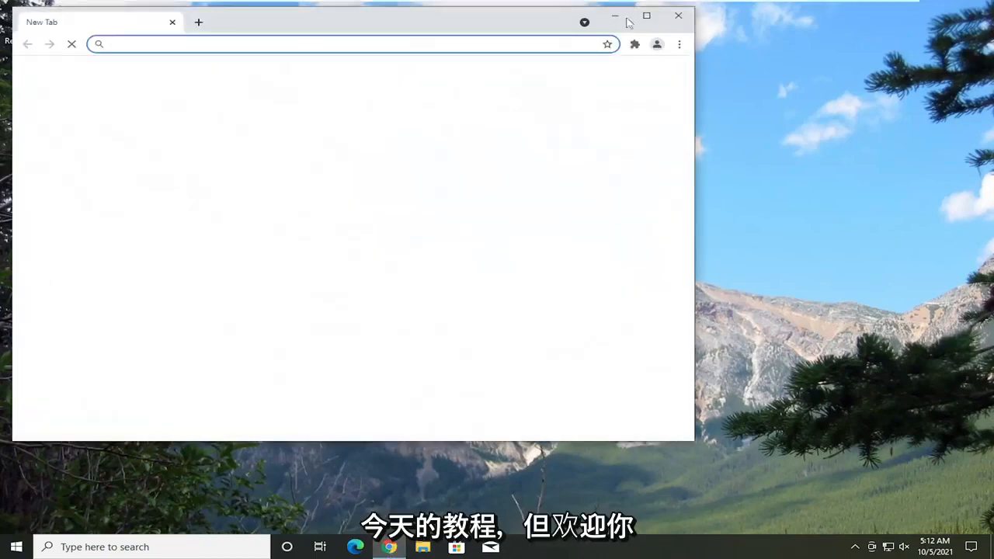
left_click(646, 16)
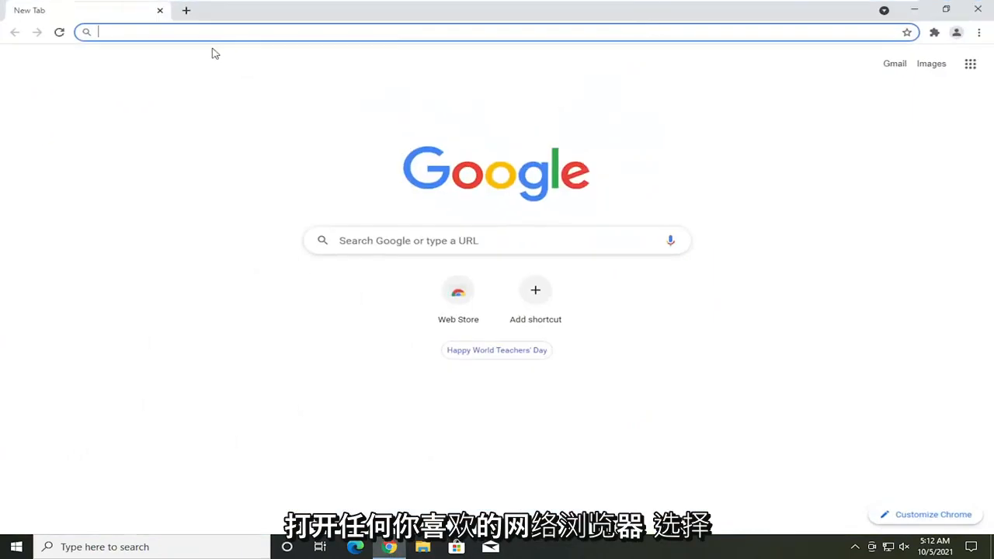
type("google.com")
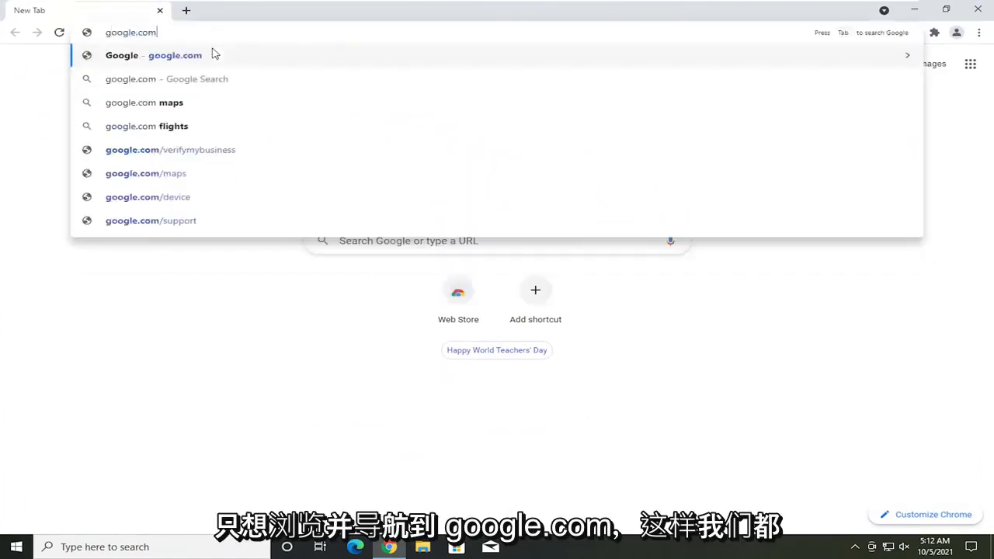
left_click(214, 54)
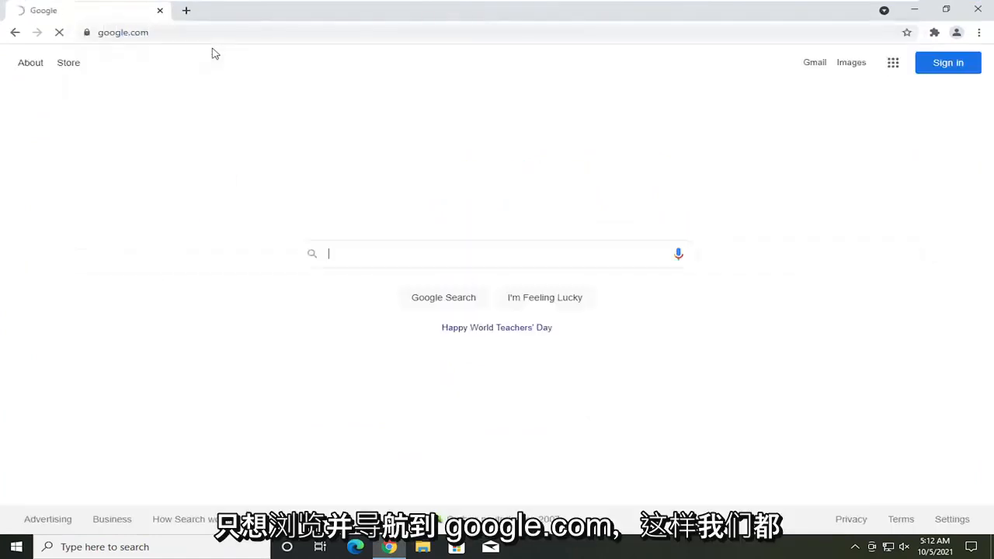
Step: Search for "windows 11 media creation tool" and open Microsoft's Download Windows 11 page from the results
type("windows 11 media cre")
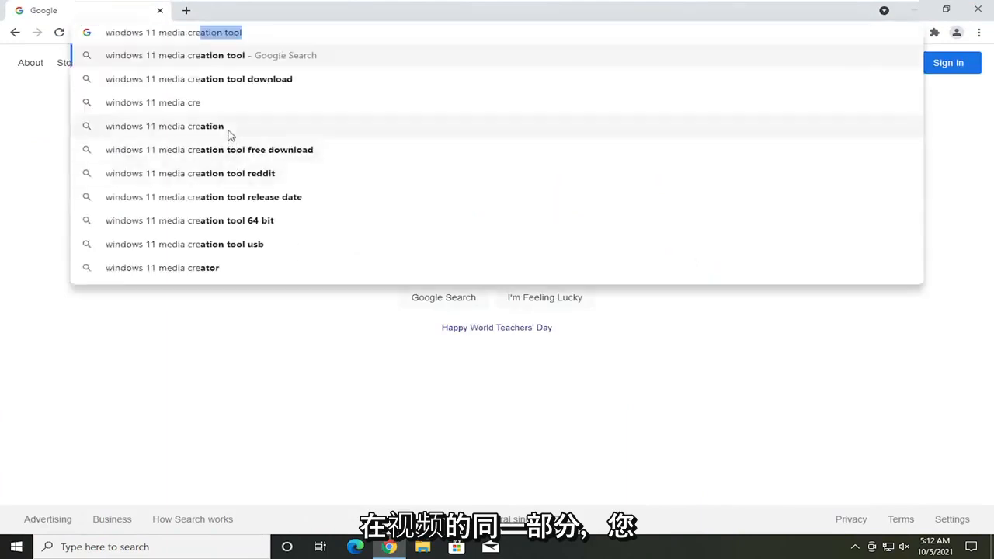
left_click(238, 60)
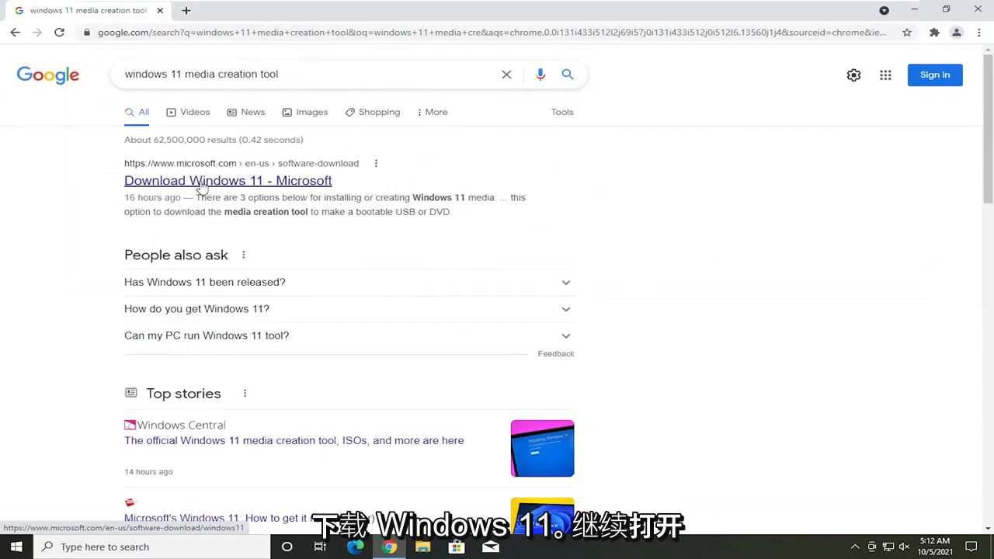
left_click(238, 187)
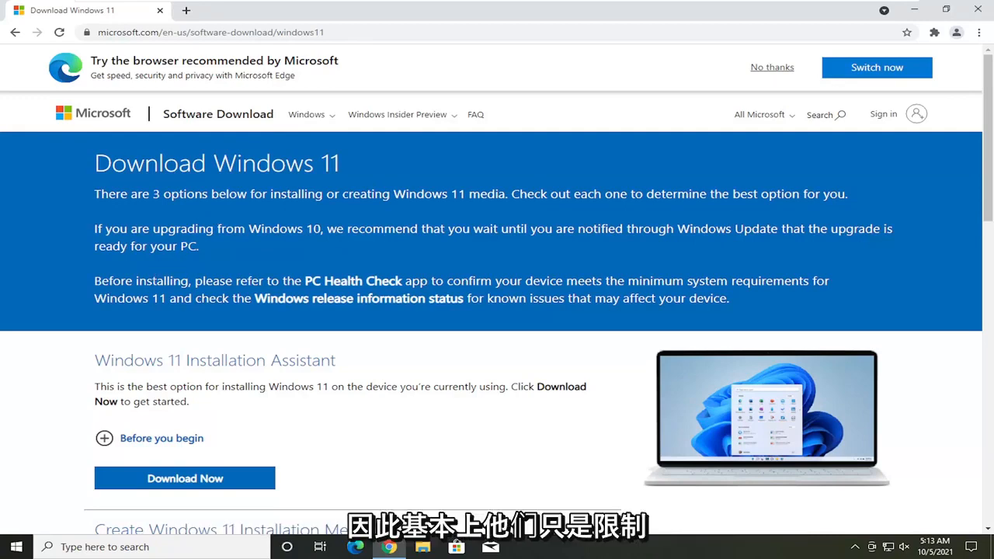
Step: Examine the Installation Assistant, Installation Media and Disk Image (ISO) options on the Download Windows 11 page
scroll(148, 220, "down", 1)
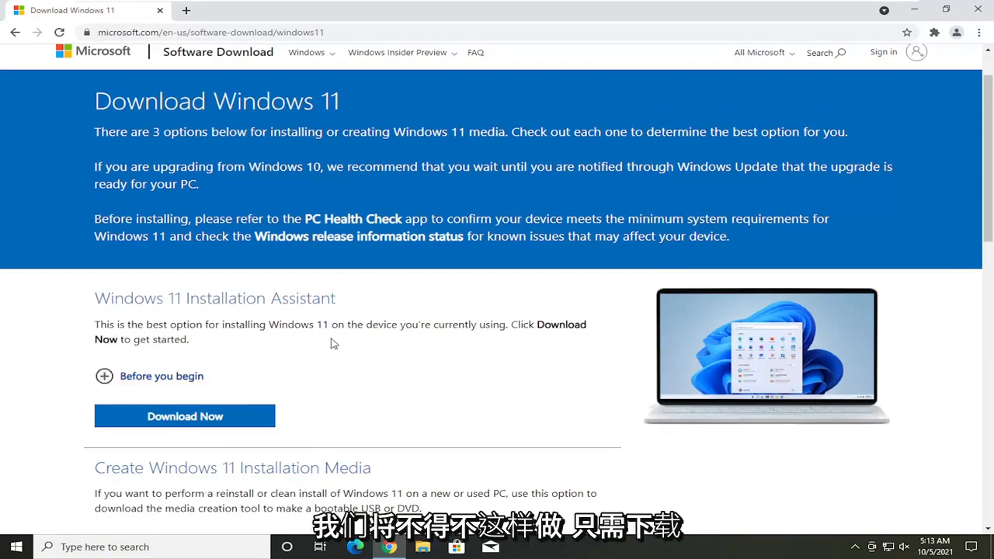
scroll(333, 341, "down", 1)
scroll(497, 295, "up", 1)
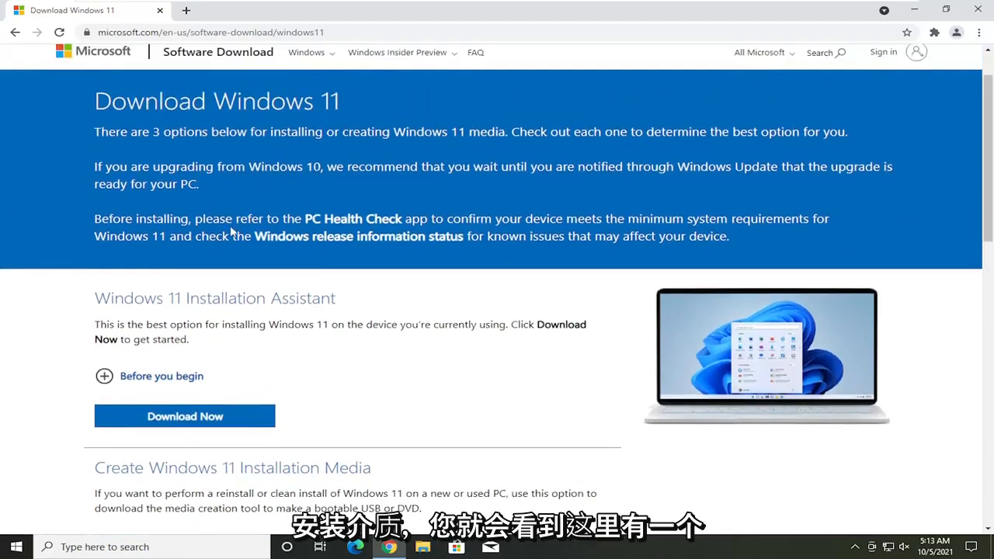
scroll(231, 231, "down", 2)
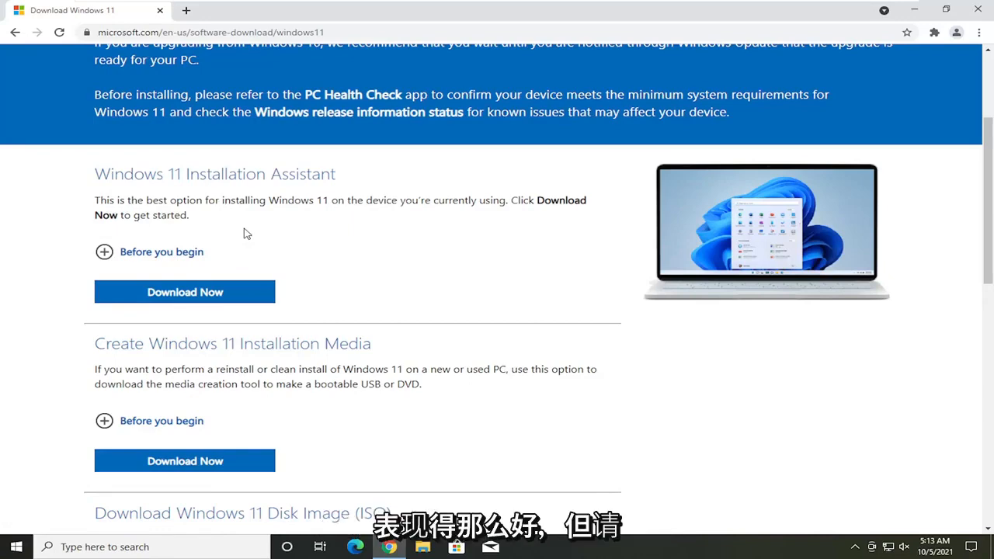
scroll(245, 233, "up", 1)
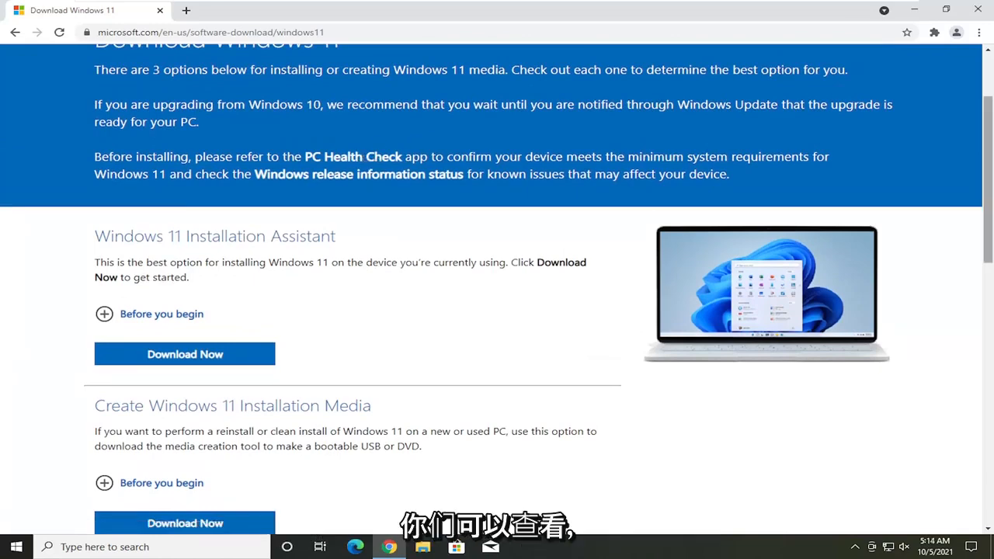
scroll(64, 334, "down", 2)
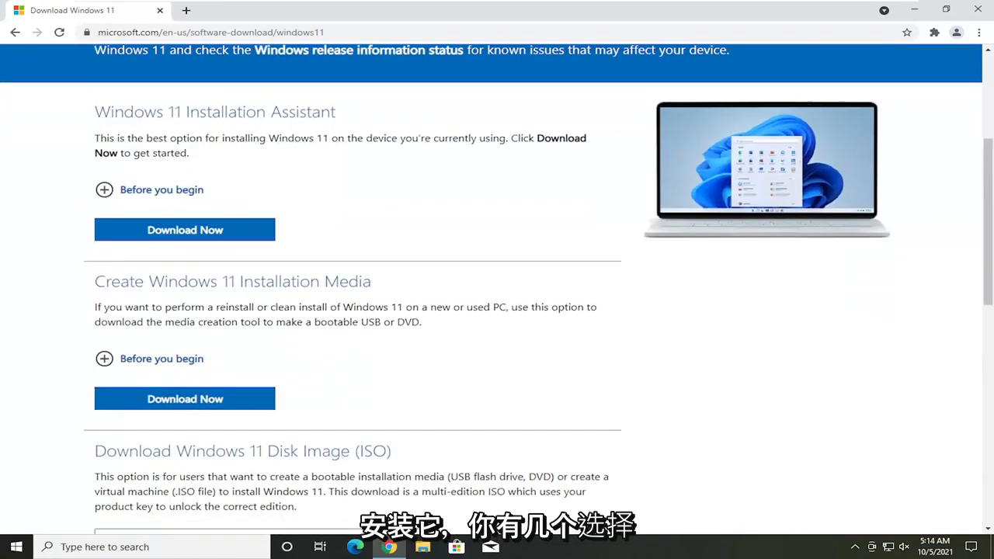
scroll(247, 259, "down", 1)
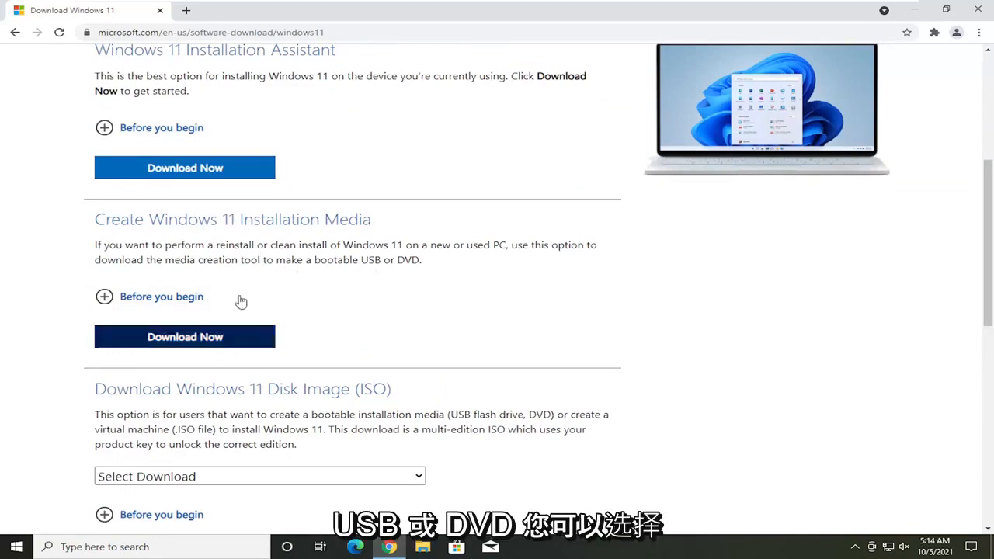
scroll(218, 294, "down", 1)
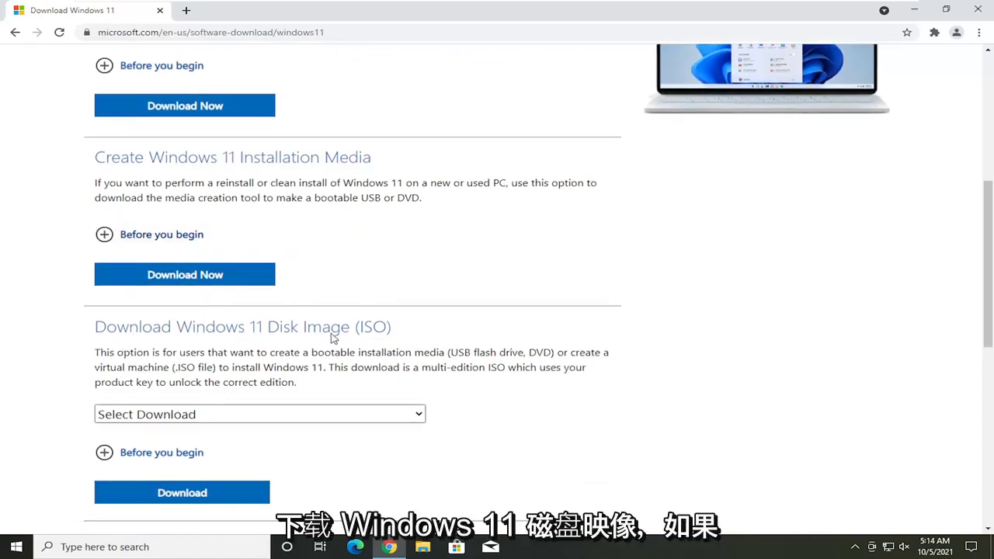
Step: Select Windows 11 as the download under Download Windows 11 Disk Image (ISO)
scroll(332, 336, "down", 1)
left_click(416, 353)
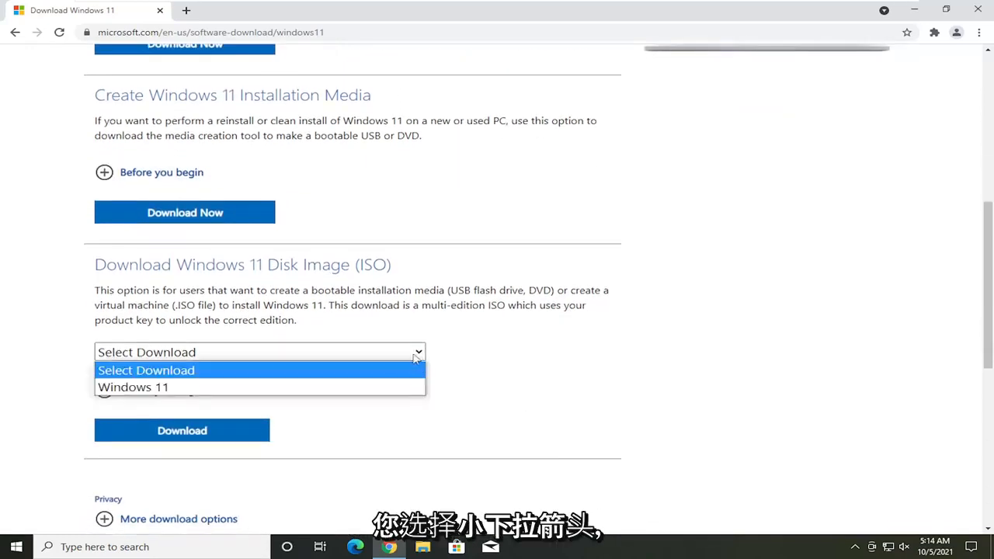
left_click(170, 386)
left_click(218, 356)
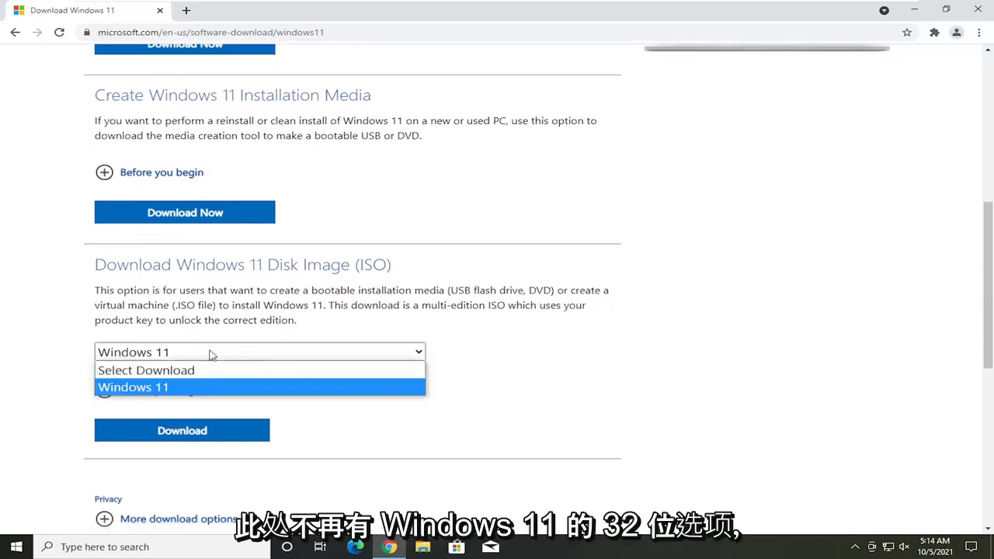
left_click(209, 355)
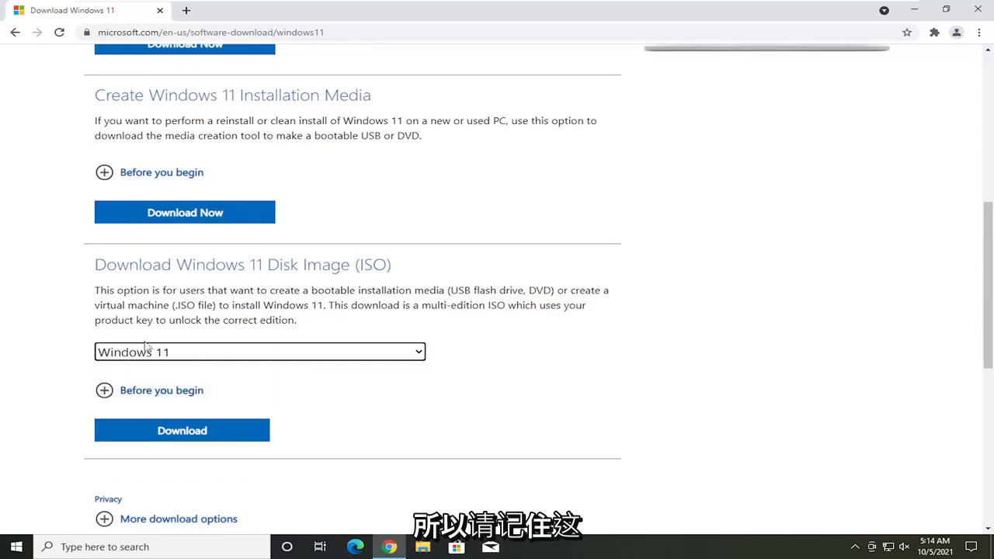
scroll(129, 377, "down", 2)
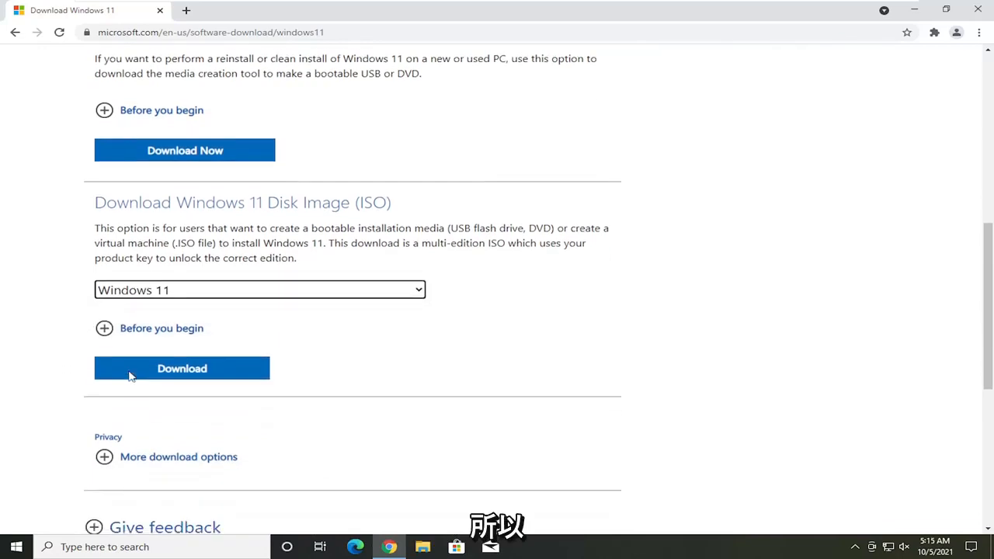
scroll(129, 378, "up", 3)
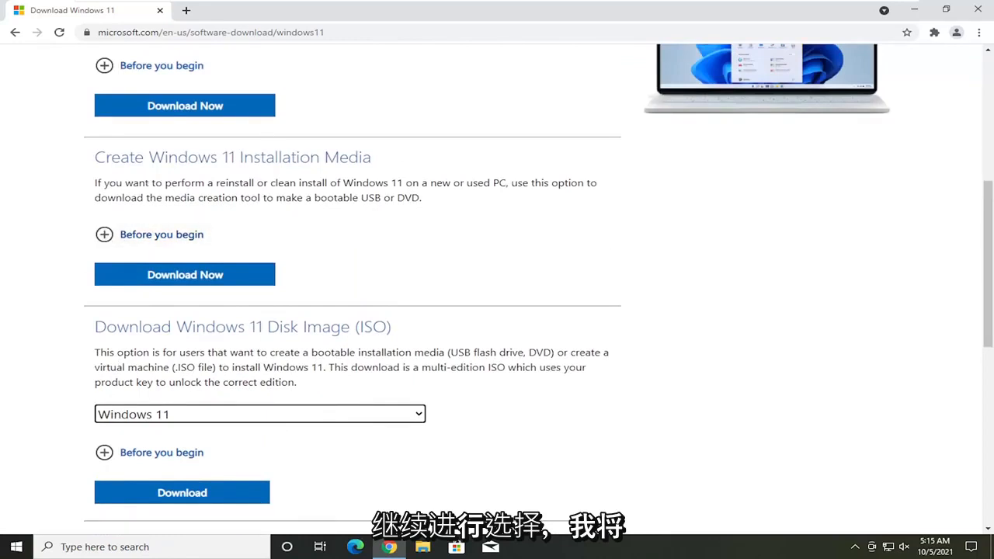
left_click(404, 109)
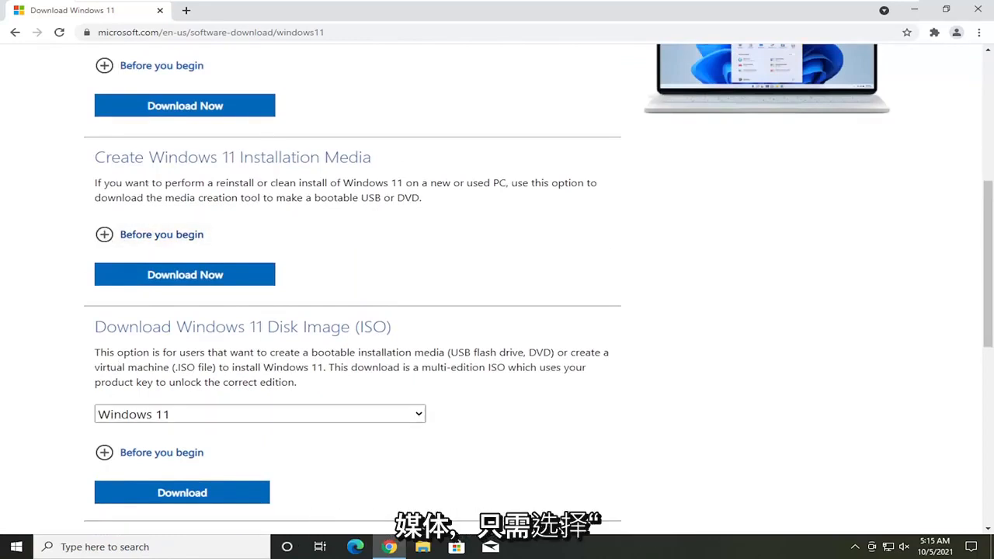
Step: Download the media creation tool under Create Windows 11 Installation Media and run it, allowing it to make changes to the device
left_click(207, 277)
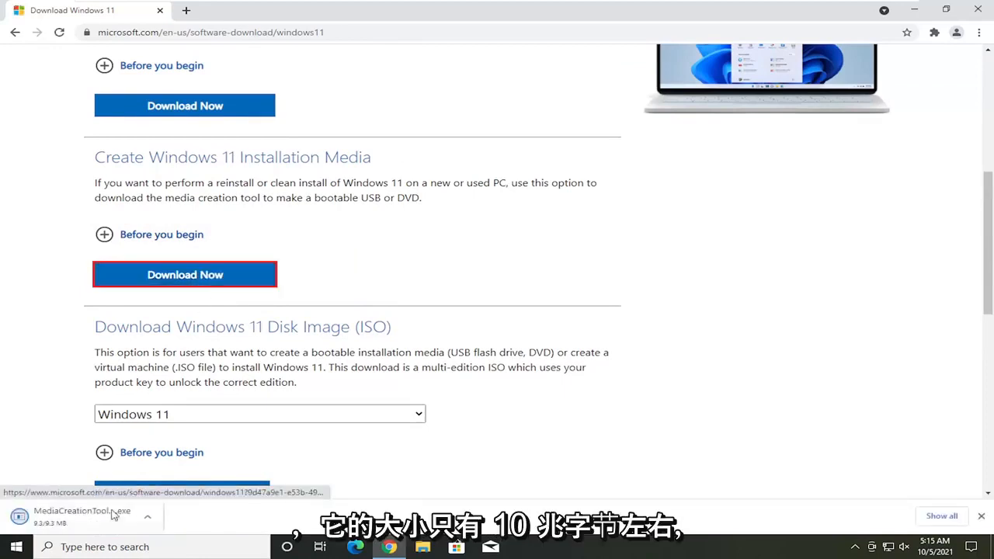
left_click(70, 518)
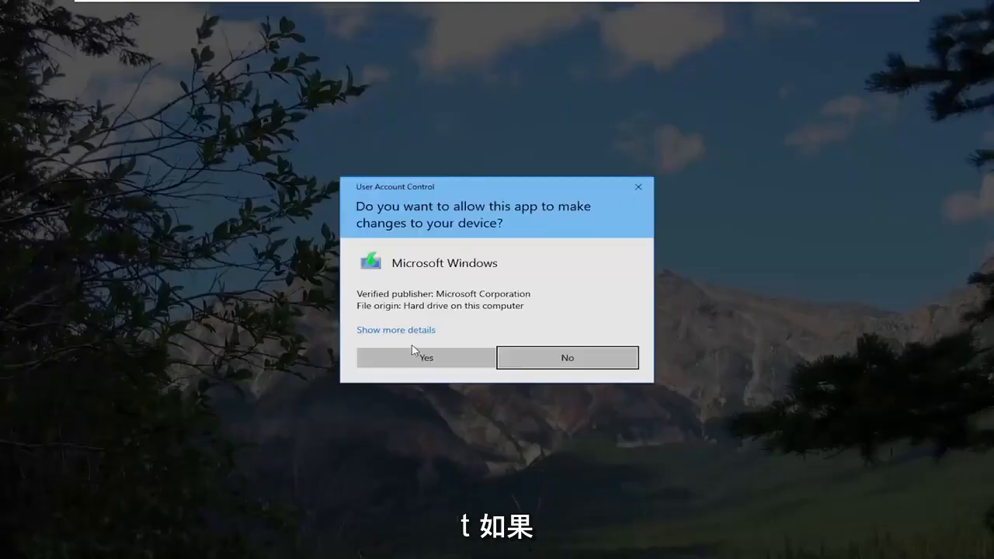
left_click(412, 351)
left_click(914, 9)
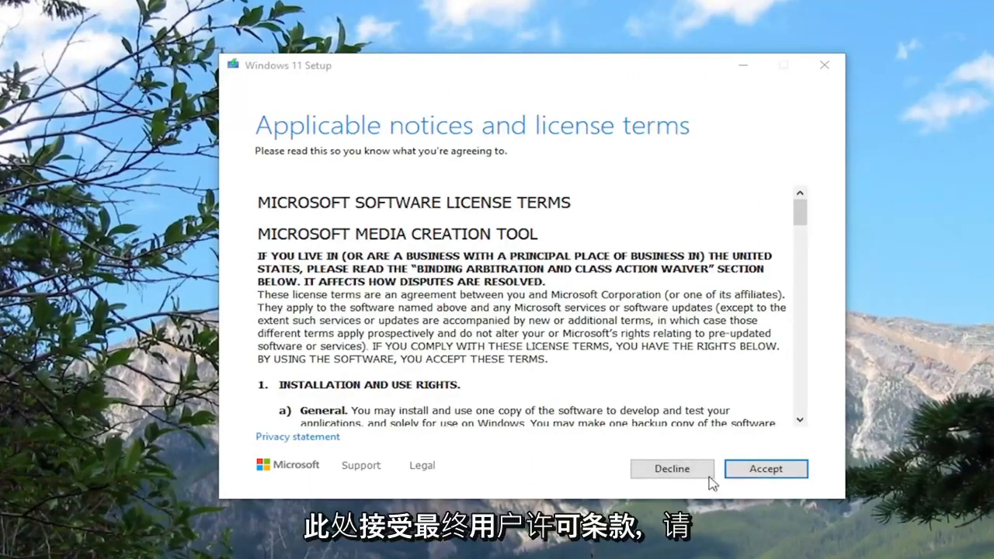
Step: Accept the setup license terms and continue with English (United States) as language and Windows 11 as edition
left_click(766, 474)
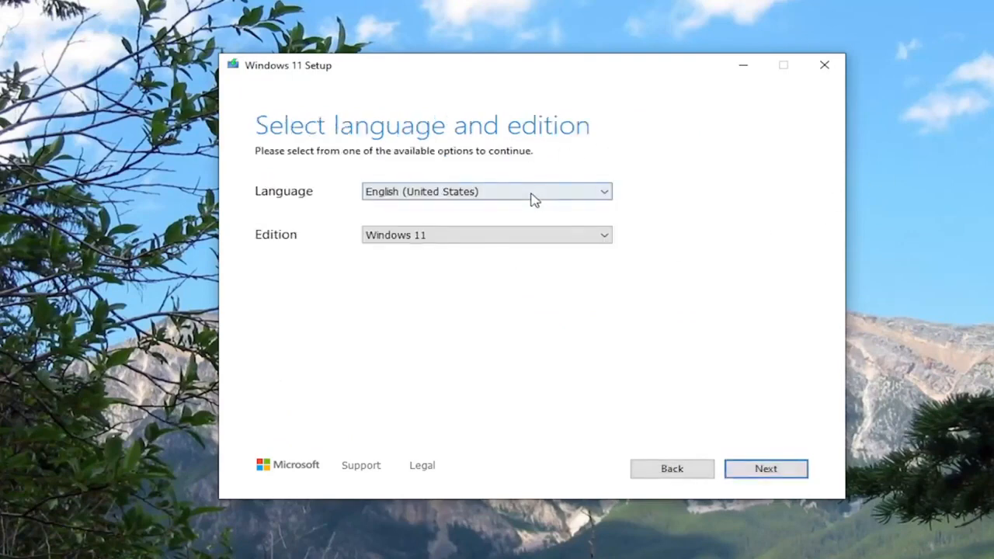
left_click(531, 194)
left_click(706, 160)
left_click(606, 236)
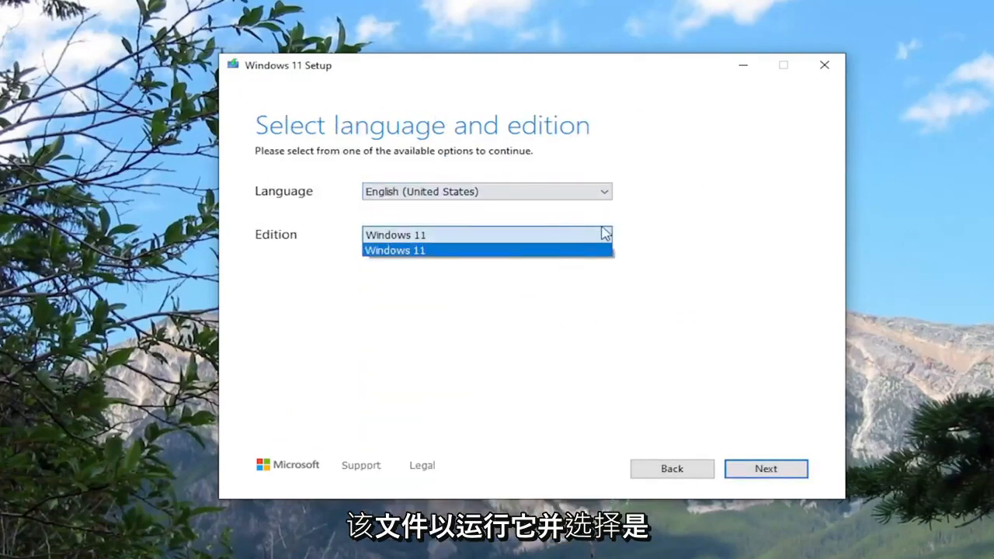
left_click(471, 281)
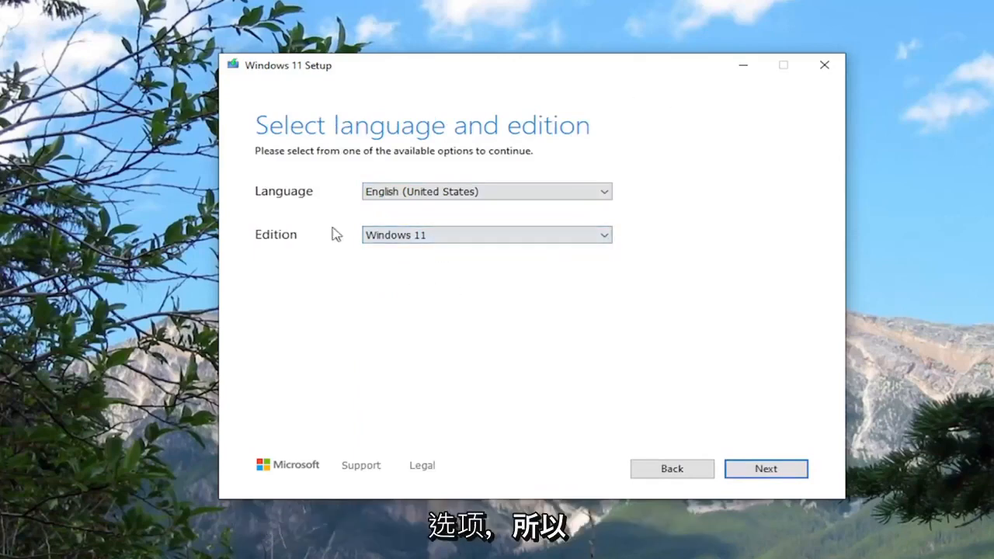
left_click(779, 475)
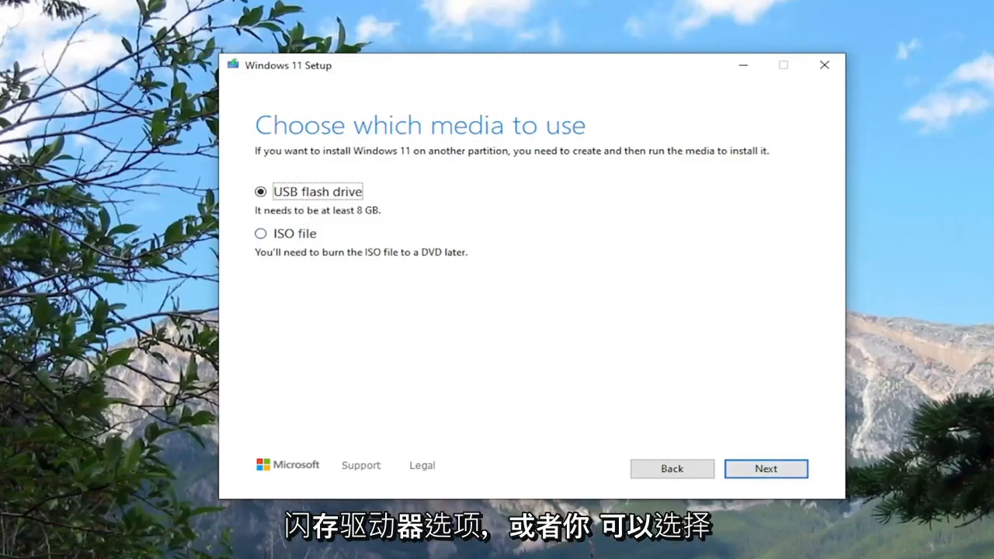
Step: Choose ISO file as the media to use and set the Desktop as its save location
left_click(261, 234)
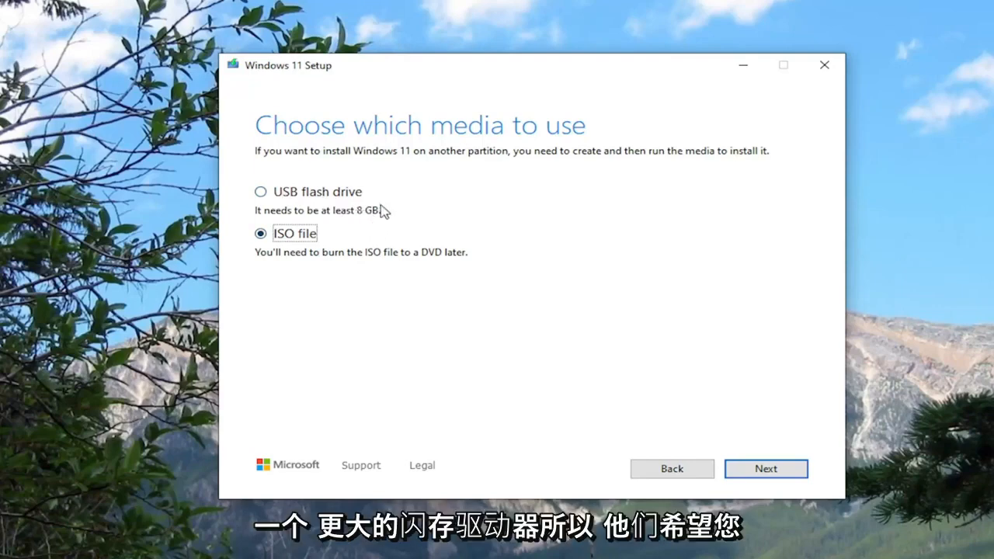
left_click(770, 472)
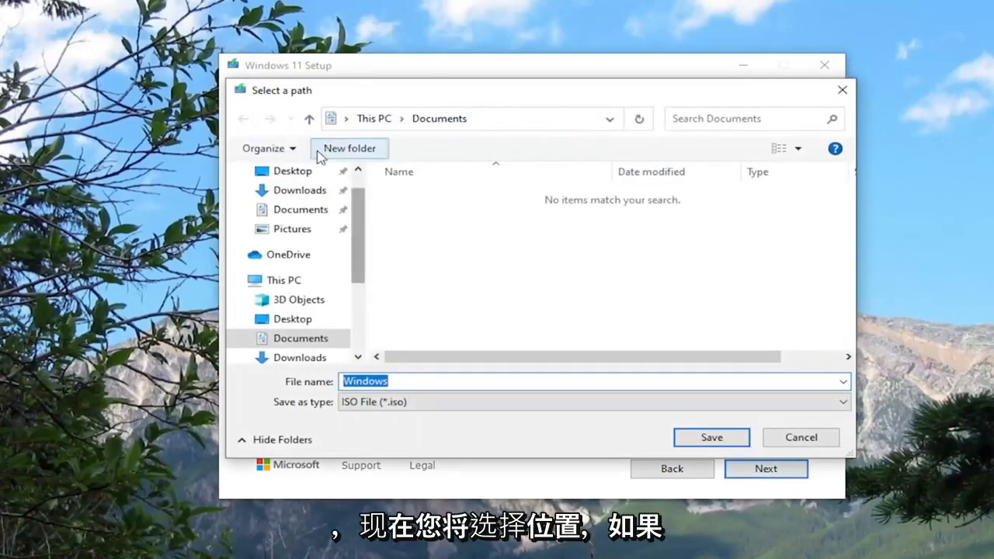
left_click_drag(369, 92, 413, 74)
left_click(299, 165)
Step: Name the file "Windows 11 ISO" and save it to start creating the image
left_click(396, 365)
type("11 ISO")
key("BackSpace")
key("BackSpace")
key("BackSpace")
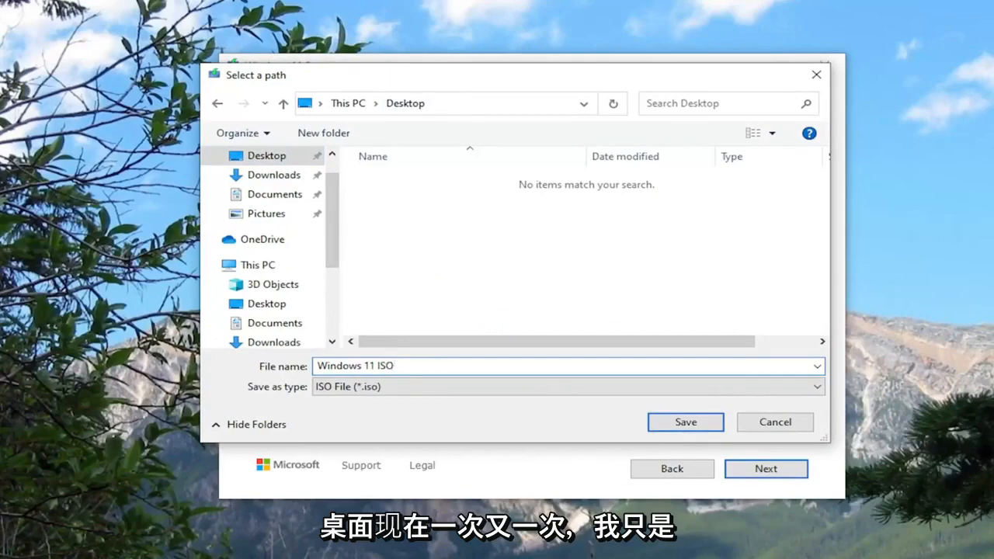
type("ISO")
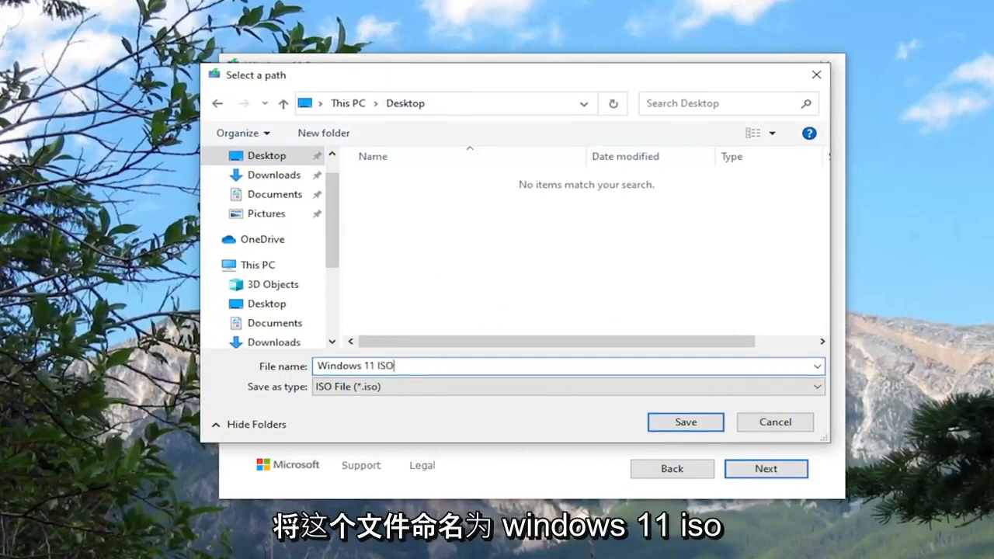
left_click_drag(505, 67, 534, 57)
left_click_drag(400, 64, 355, 107)
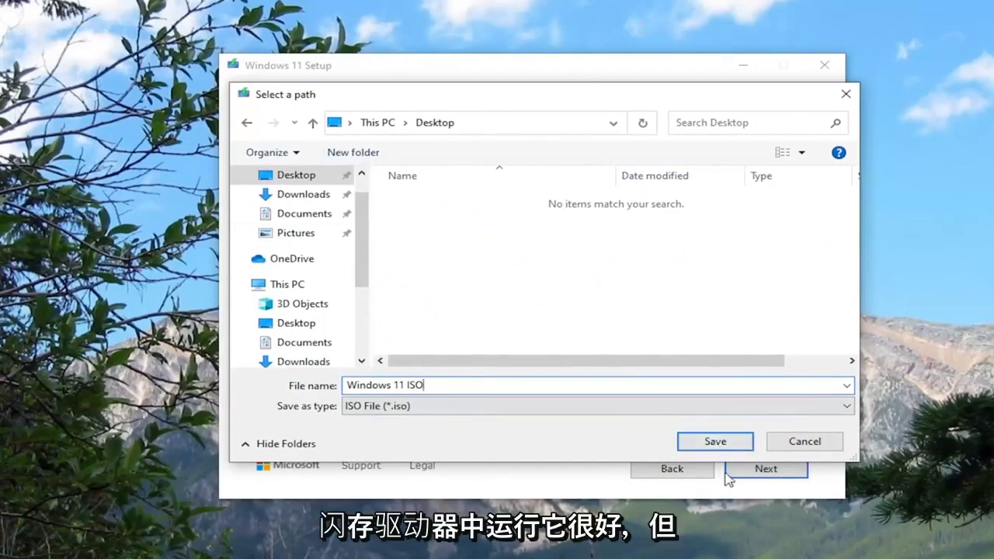
left_click(716, 441)
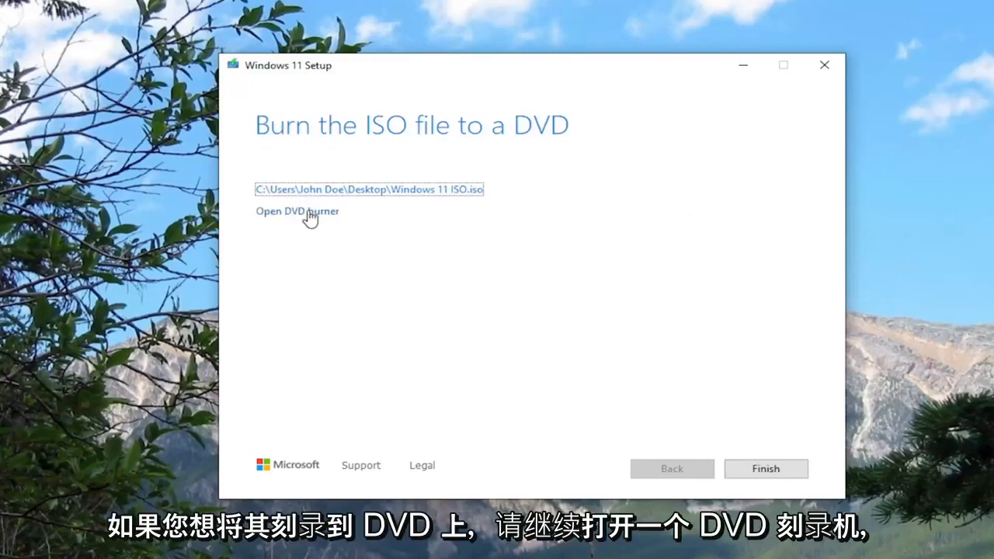
Step: Check the file size of the Windows 11 ISO on the desktop in its properties
mouse_move(2, 95)
left_mouse_down()
mouse_move(99, 96)
mouse_move(4, 123)
mouse_move(47, 84)
mouse_move(2, 87)
left_mouse_up()
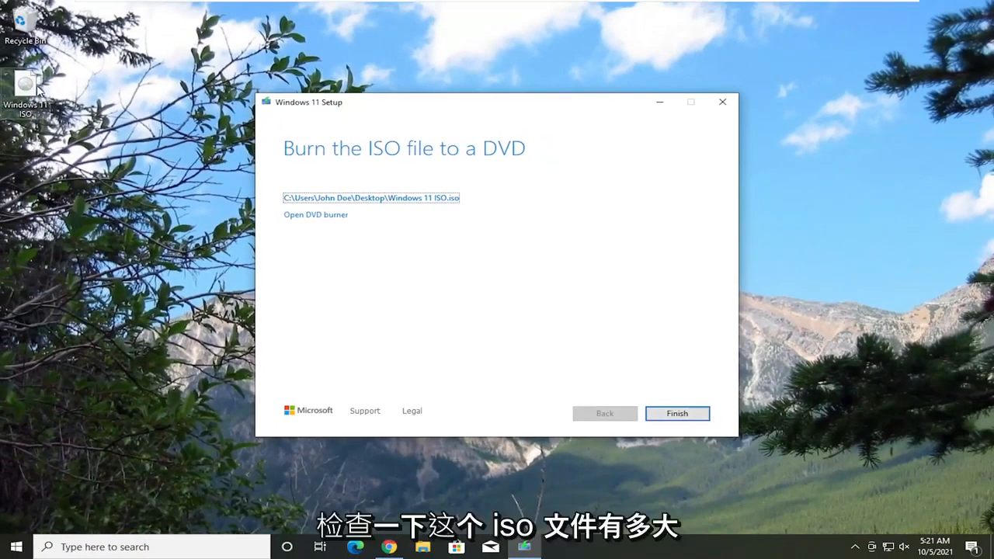
right_click(39, 90)
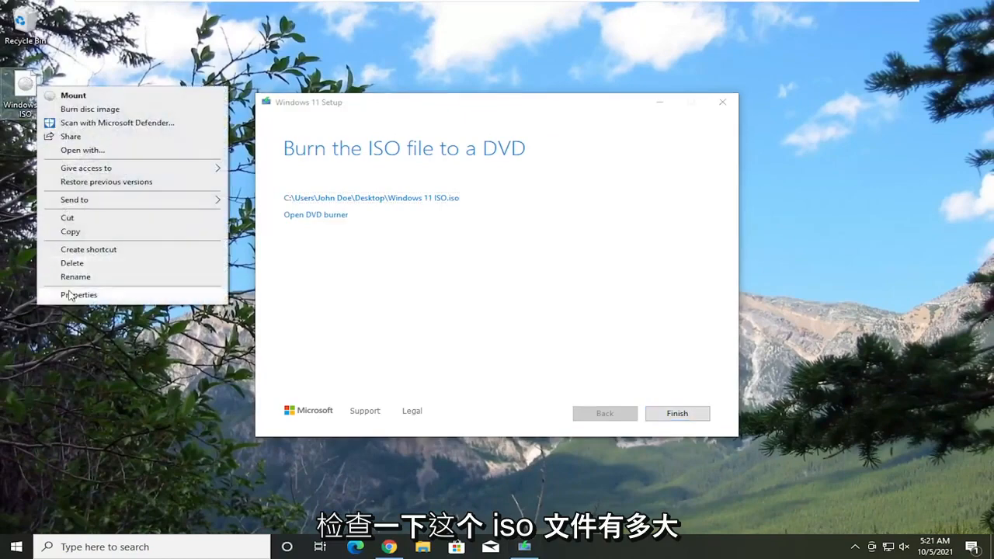
left_click(74, 295)
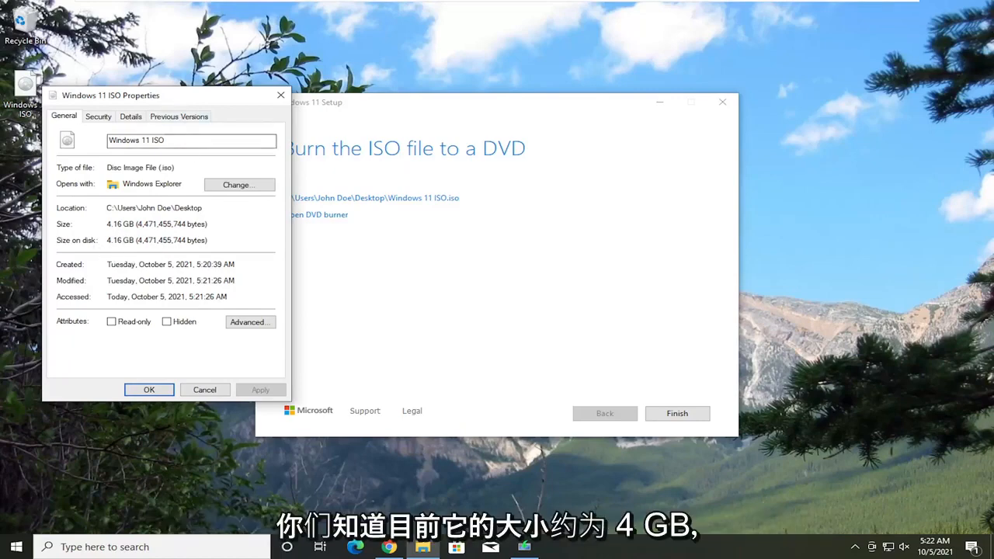
left_click(280, 96)
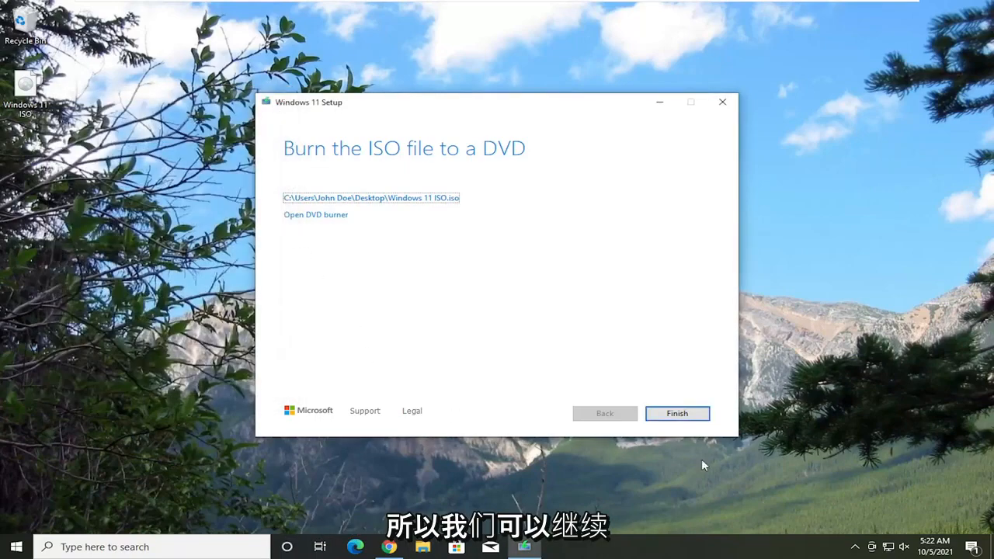
Step: Finish the media creation setup and open the Windows 11 ISO file on the desktop
left_click(696, 417)
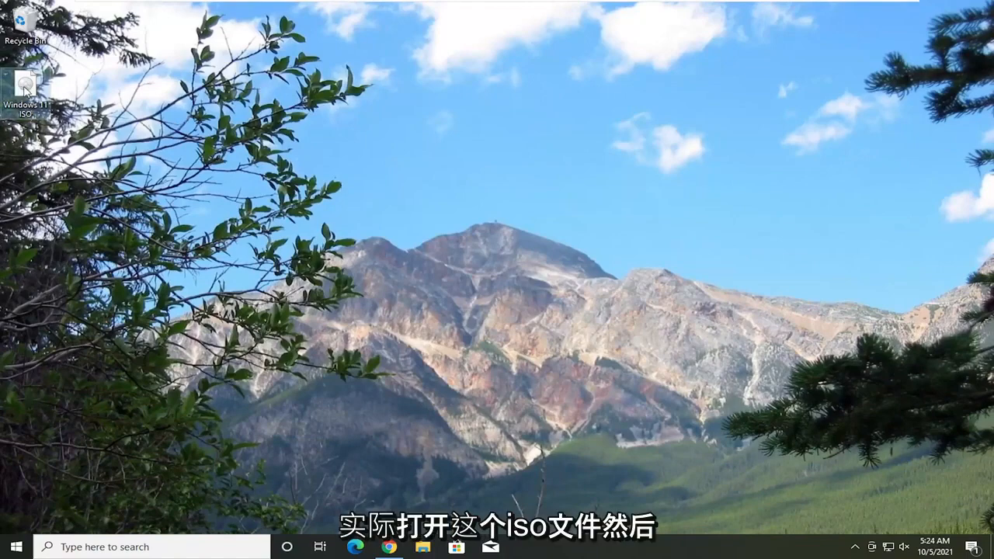
double_click(25, 90)
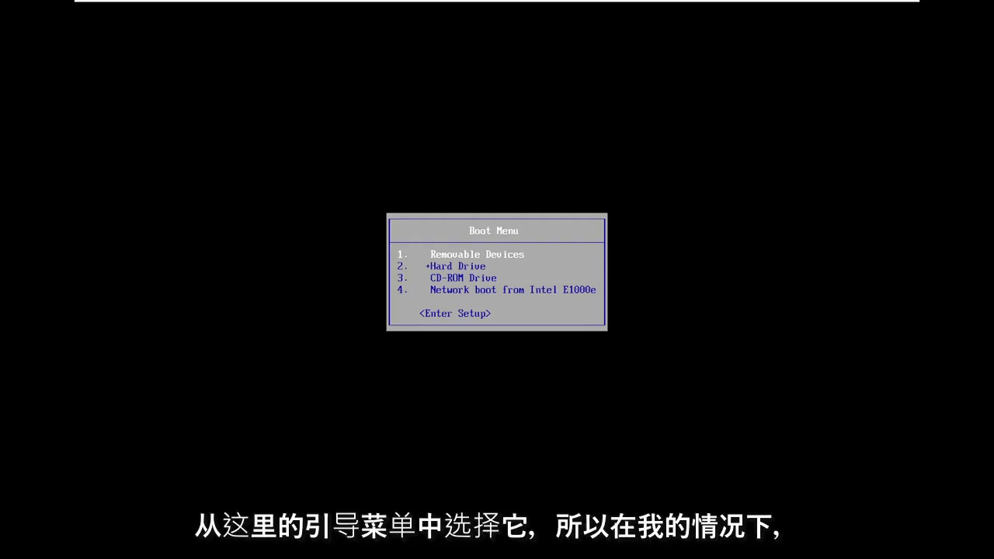
Step: Select the CD-ROM Drive in the boot menu and boot the computer from the installation disc
key("Down")
key("Down")
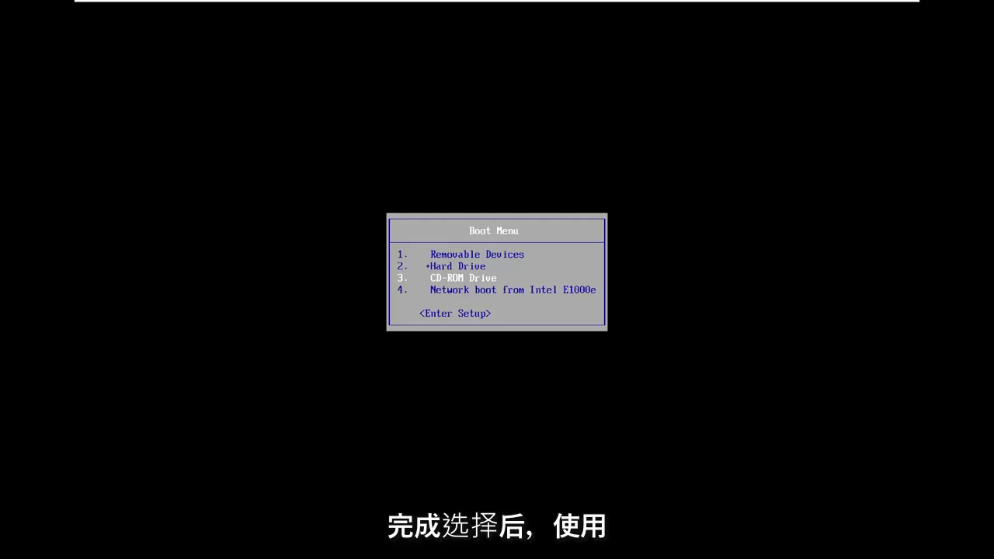
key("Up")
key("Up")
key("Down")
key("Down")
key("Return")
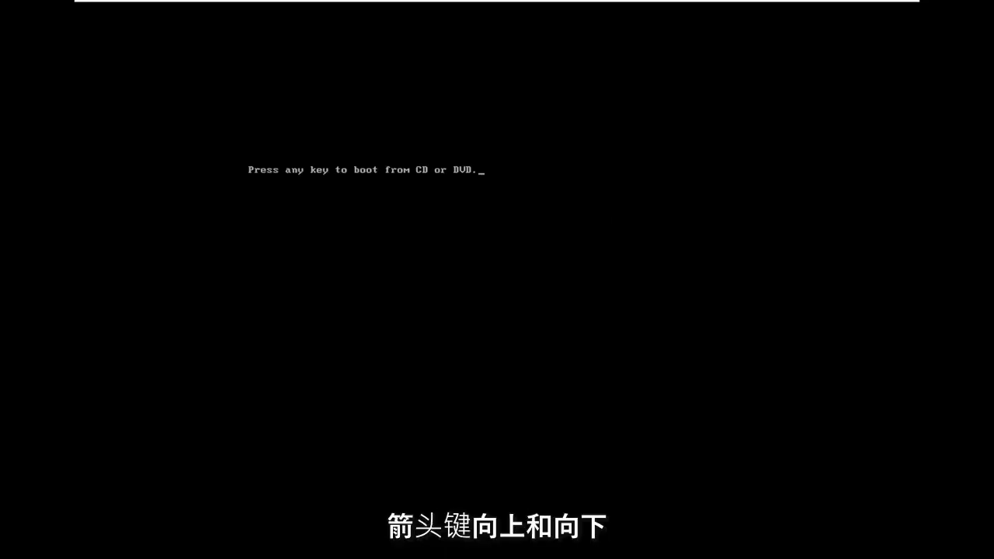
key("Return")
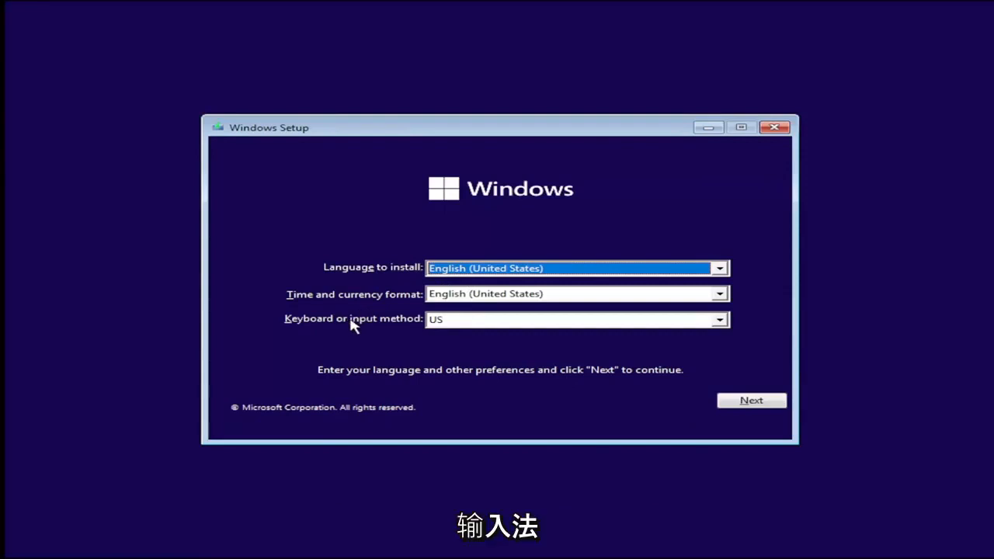
Step: Continue with English (United States) and the US keyboard, and start the Windows installation
left_click(740, 404)
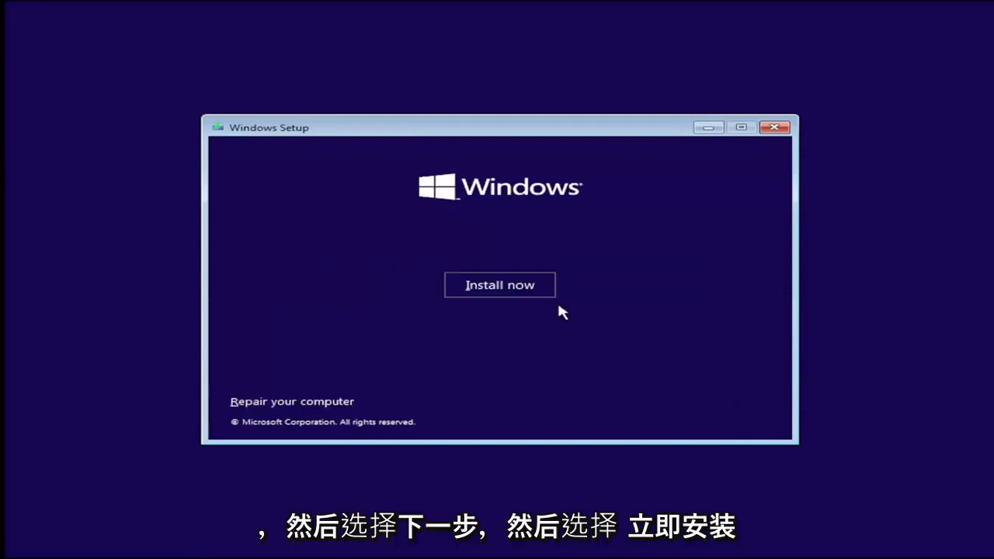
left_click(498, 288)
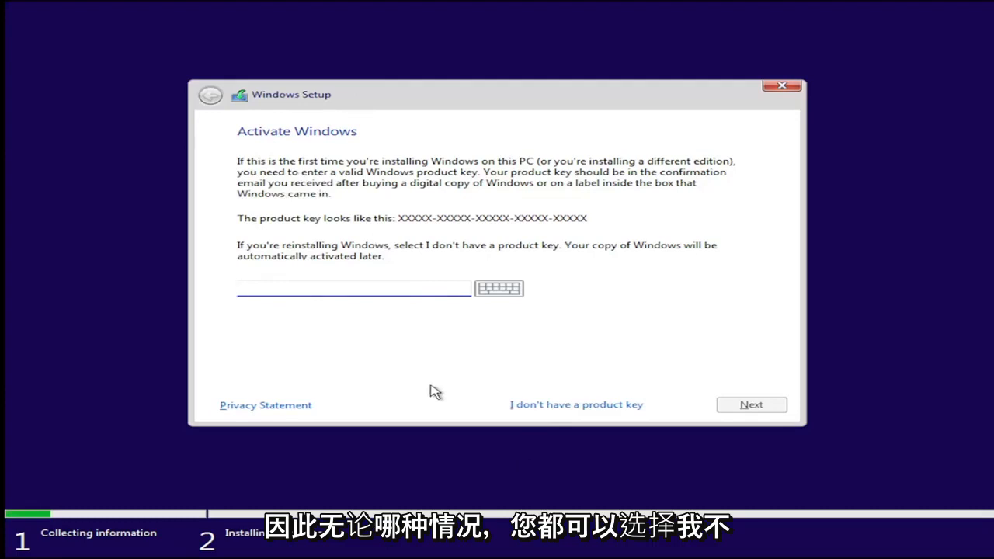
Step: Skip the product key and try to continue with Windows 11 Pro as the operating system
left_click(534, 408)
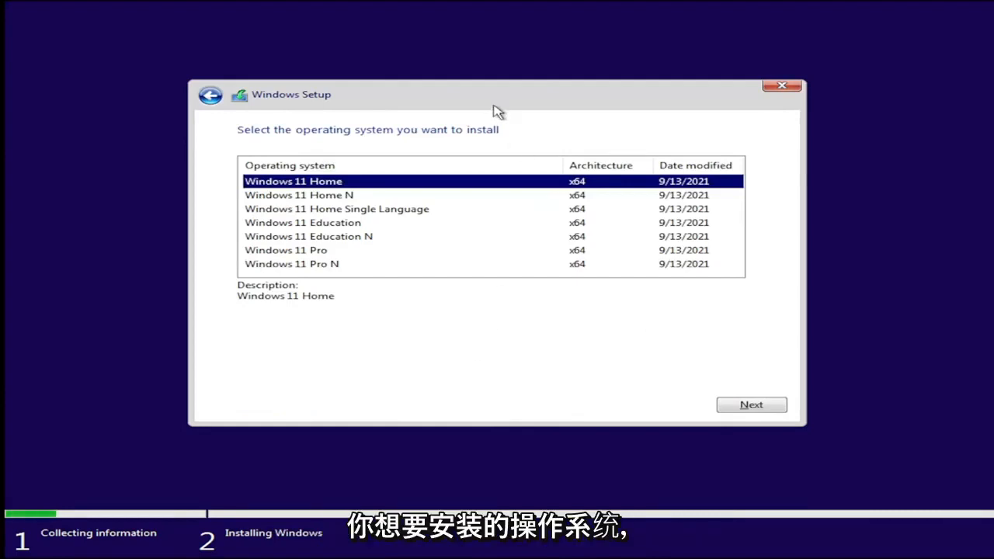
left_click(329, 253)
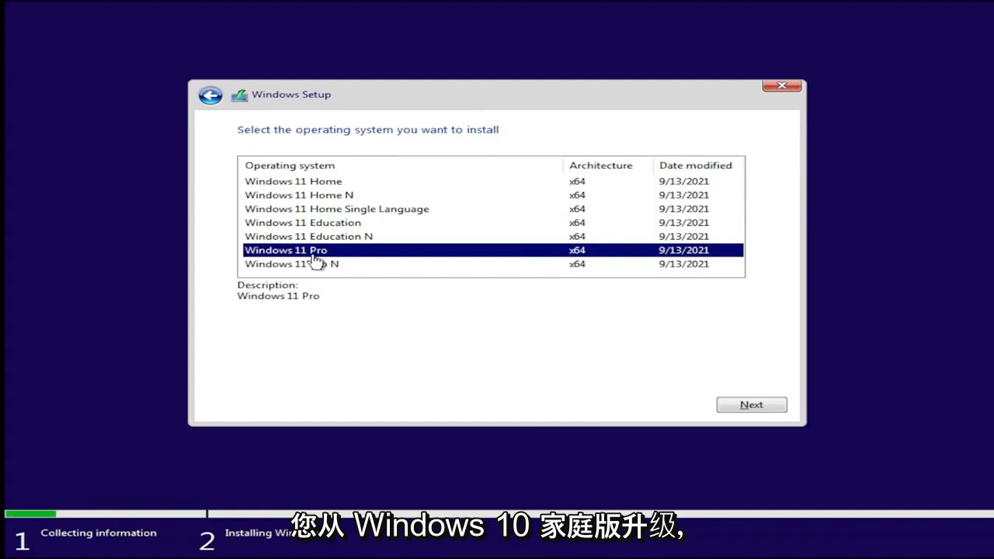
left_click(284, 184)
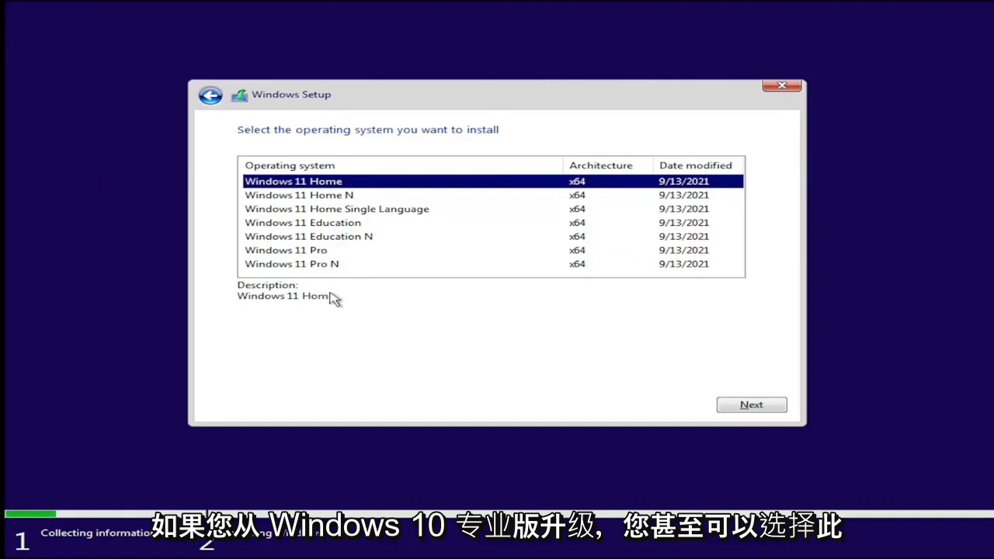
left_click(299, 251)
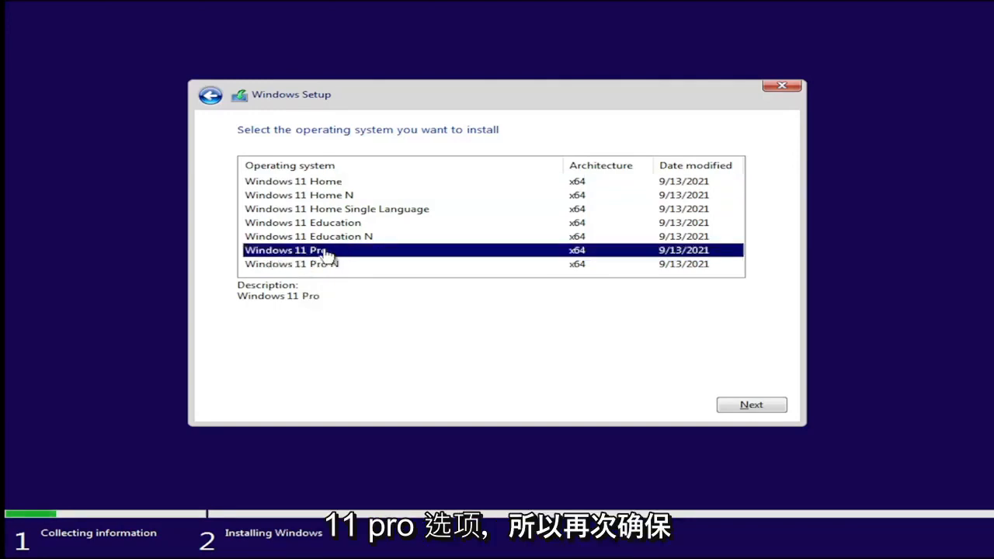
left_click(311, 183)
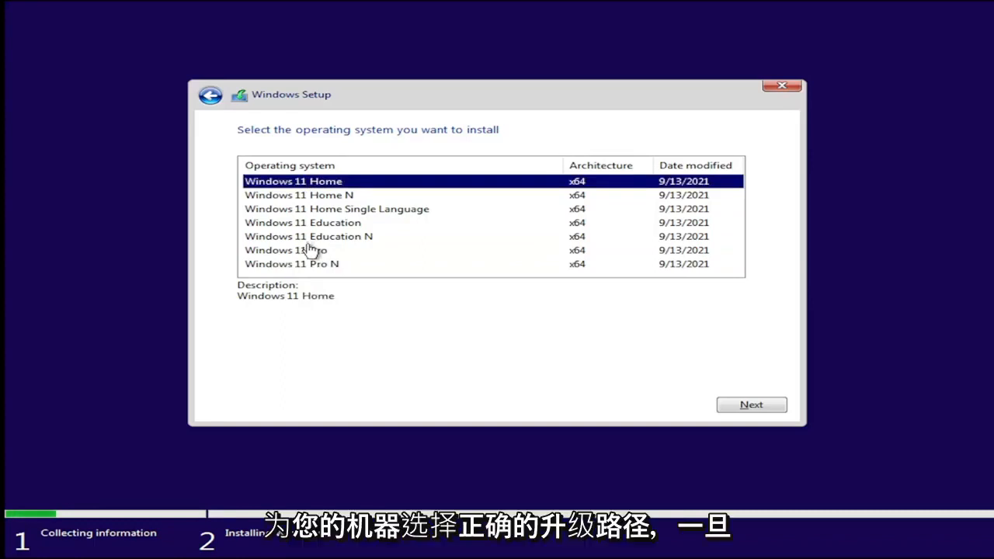
left_click(311, 250)
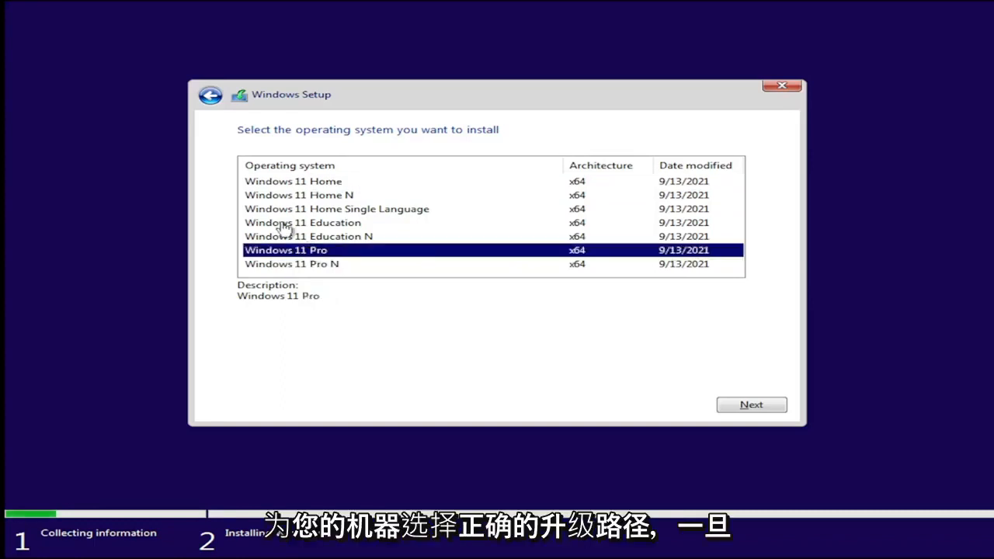
left_click(757, 409)
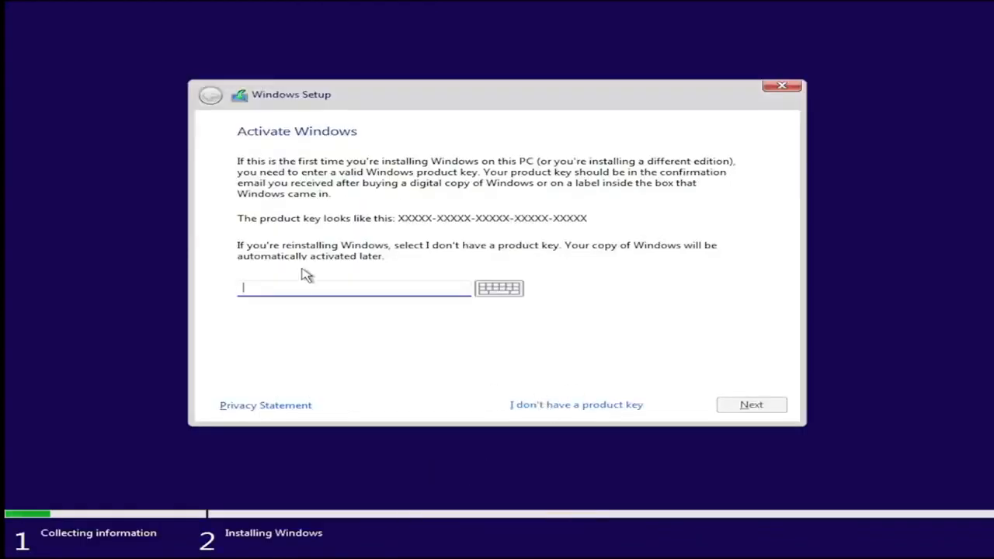
Step: Proceed without a product key and select Windows 11 Pro as the edition to install
left_click(576, 404)
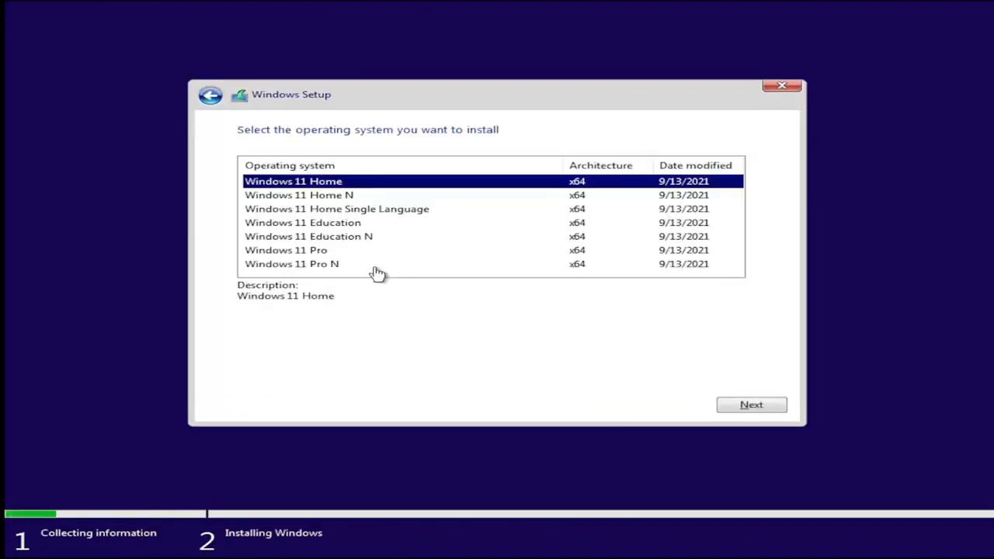
left_click(325, 253)
left_click(745, 405)
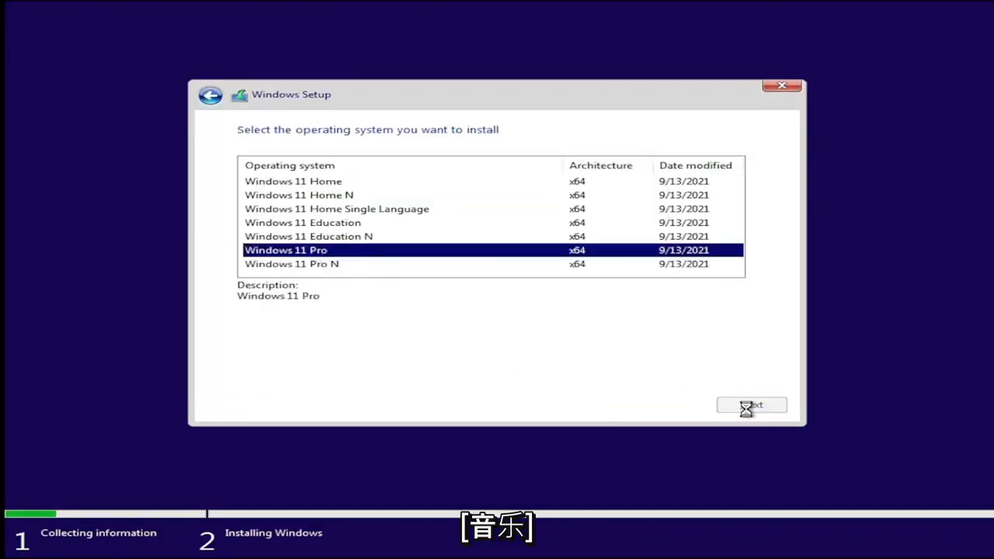
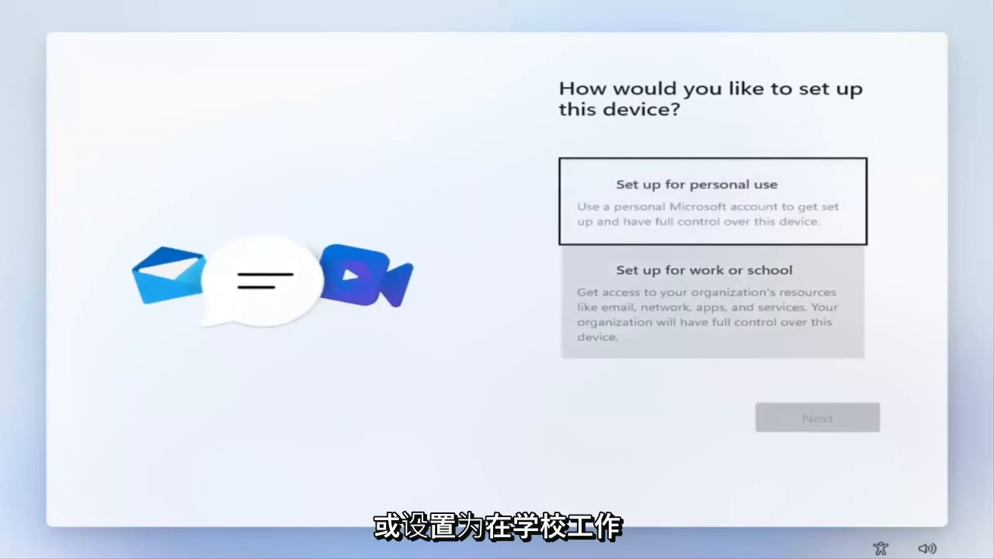
left_click(701, 194)
left_click(783, 416)
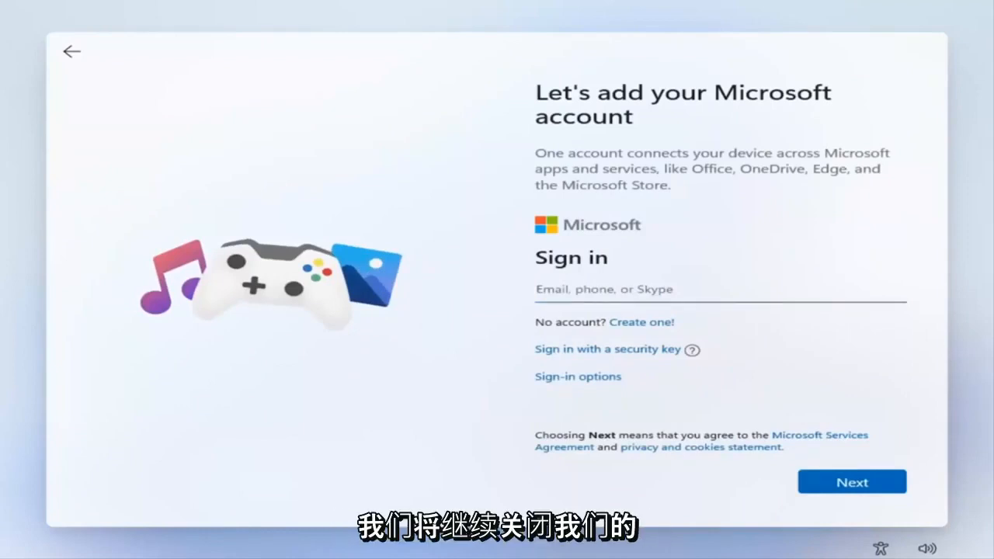
left_click(72, 53)
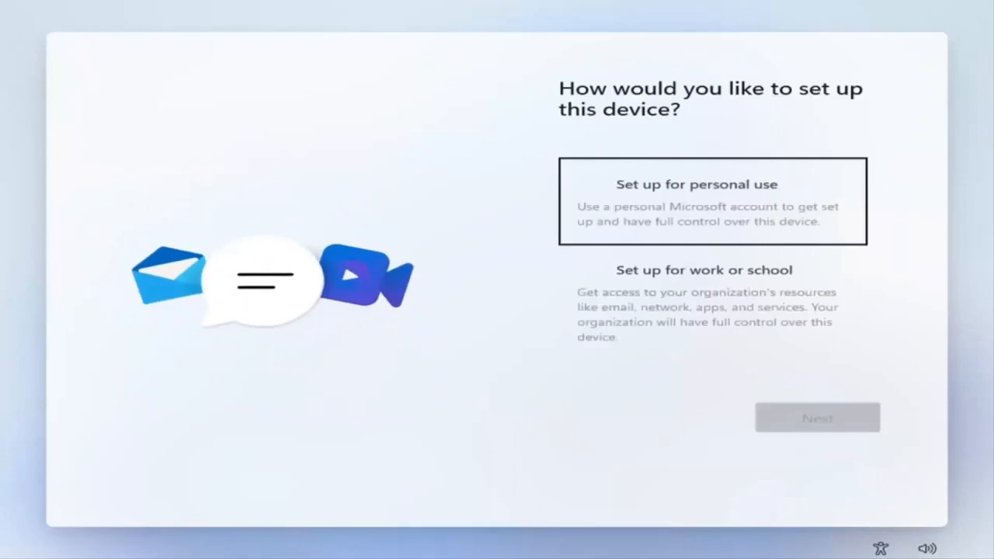
Step: Disconnect the virtual machine's network adapter to take the device offline during setup
left_click(2, 0)
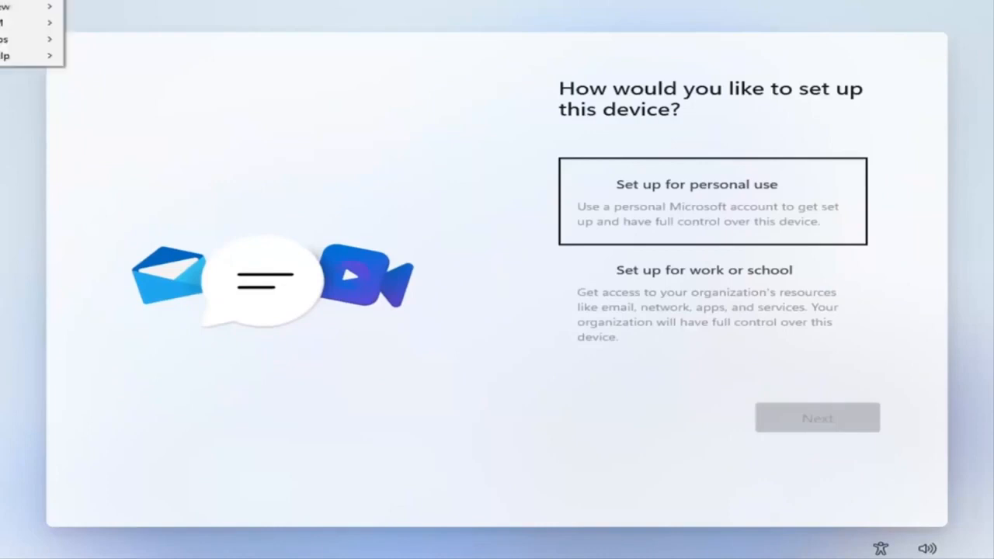
mouse_move(23, 23)
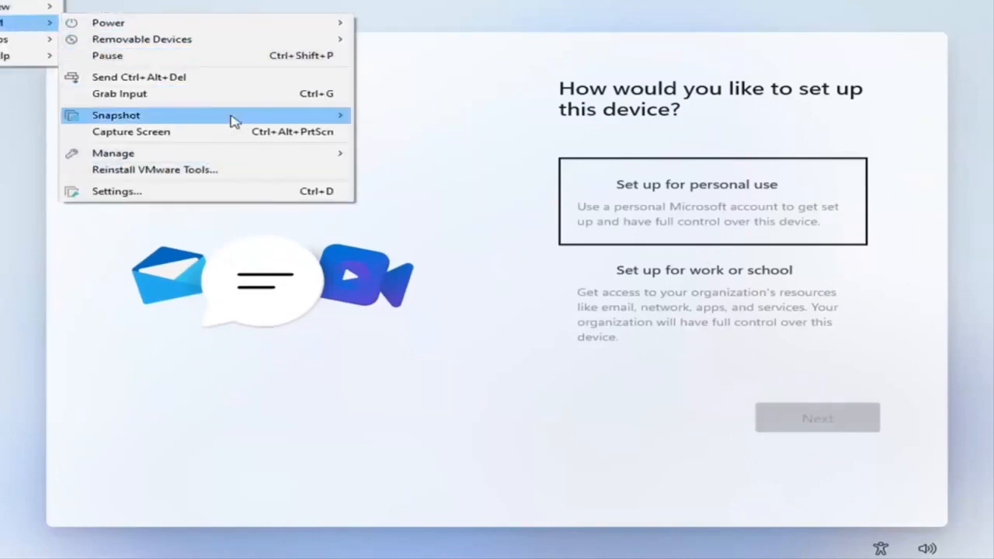
mouse_move(303, 40)
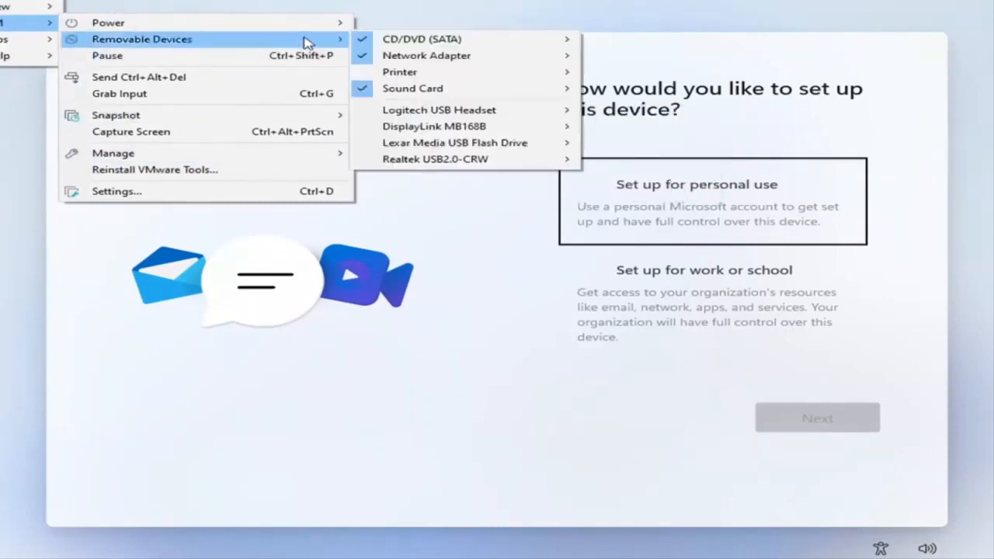
mouse_move(511, 69)
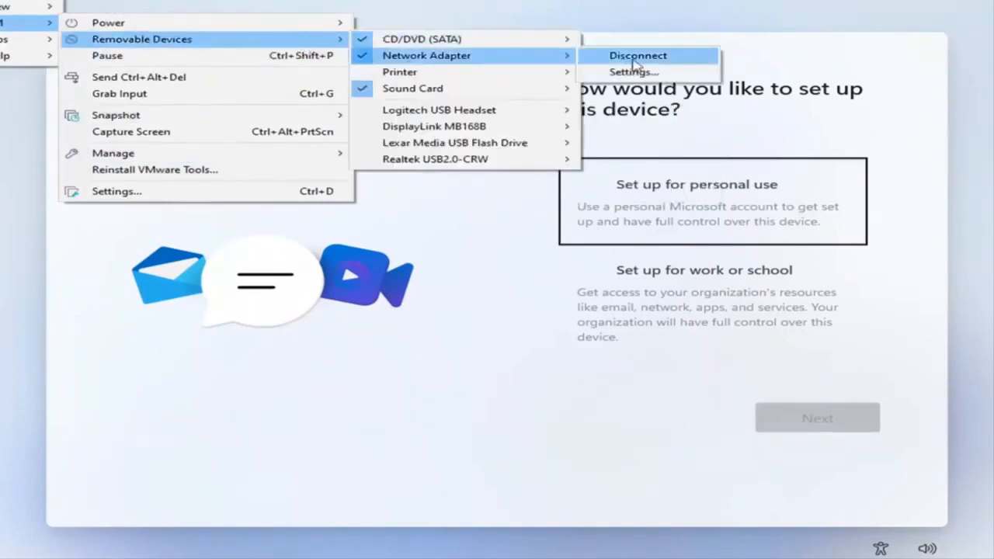
left_click(614, 58)
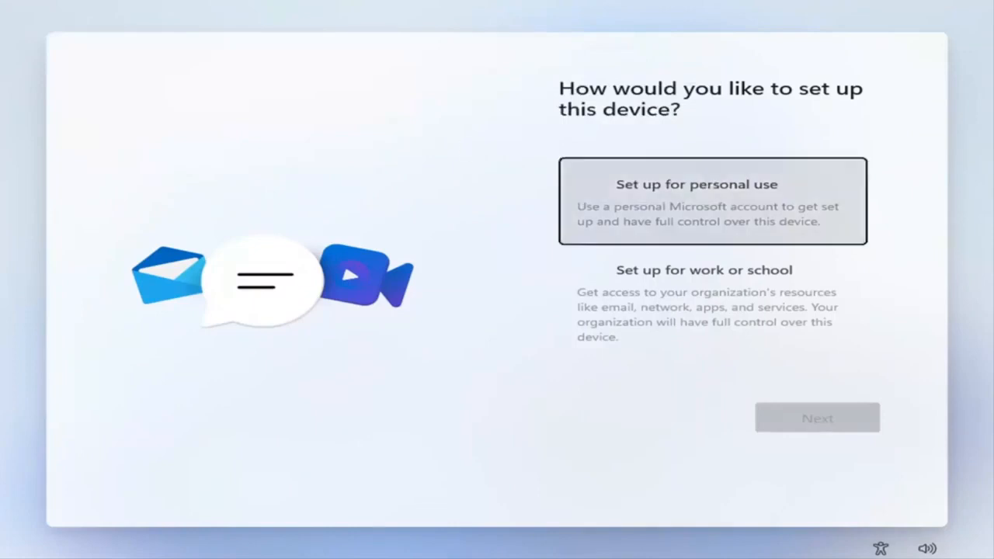
Step: Set up the device for personal use and submit the user's first name as the account name
left_click(623, 201)
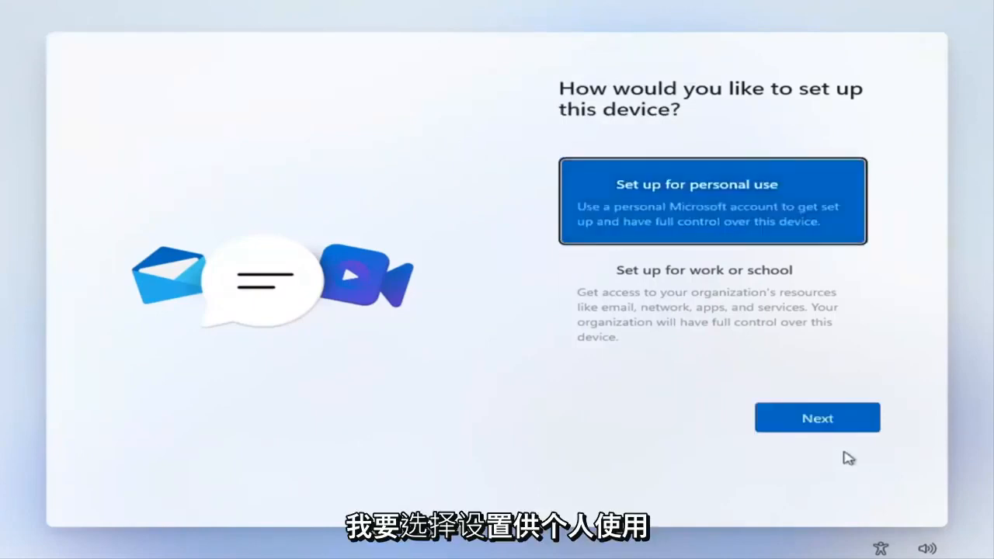
left_click(804, 424)
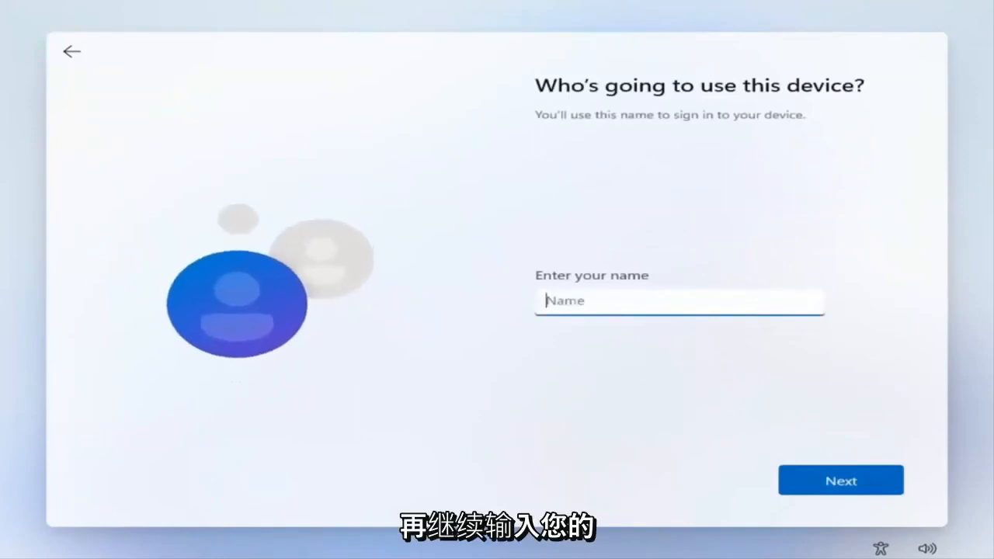
type("John")
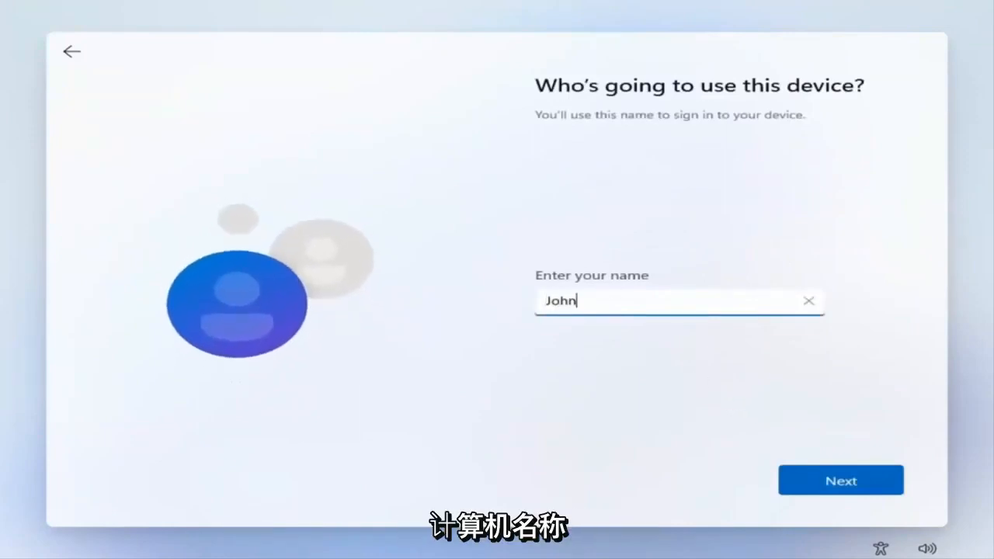
left_click(831, 478)
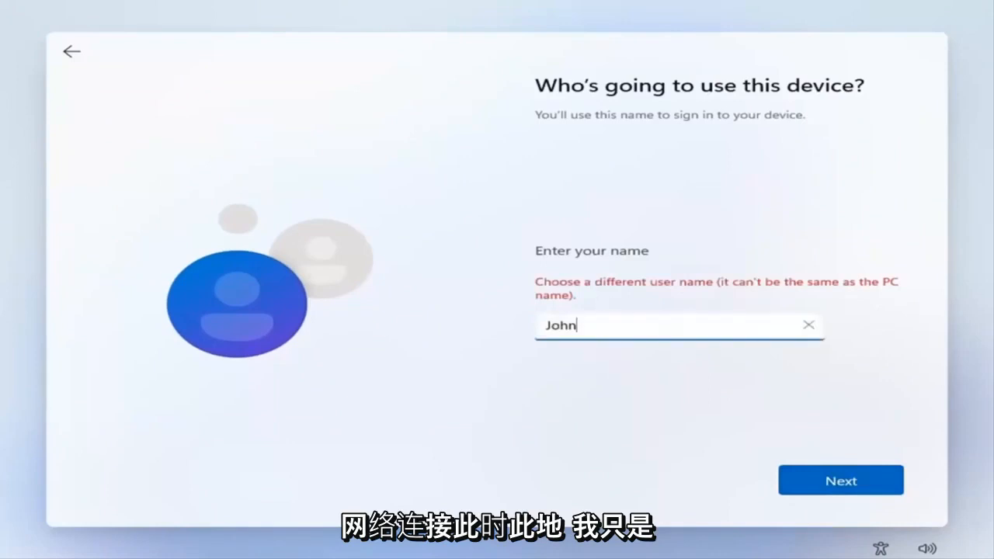
Step: Extend the account name with the user's surname and continue with the password left blank
type("D")
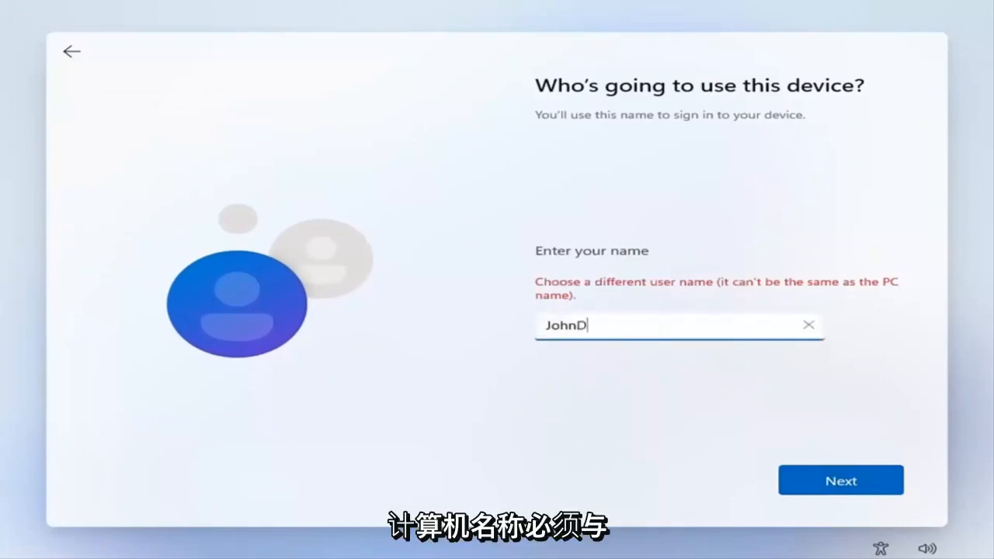
type("oe")
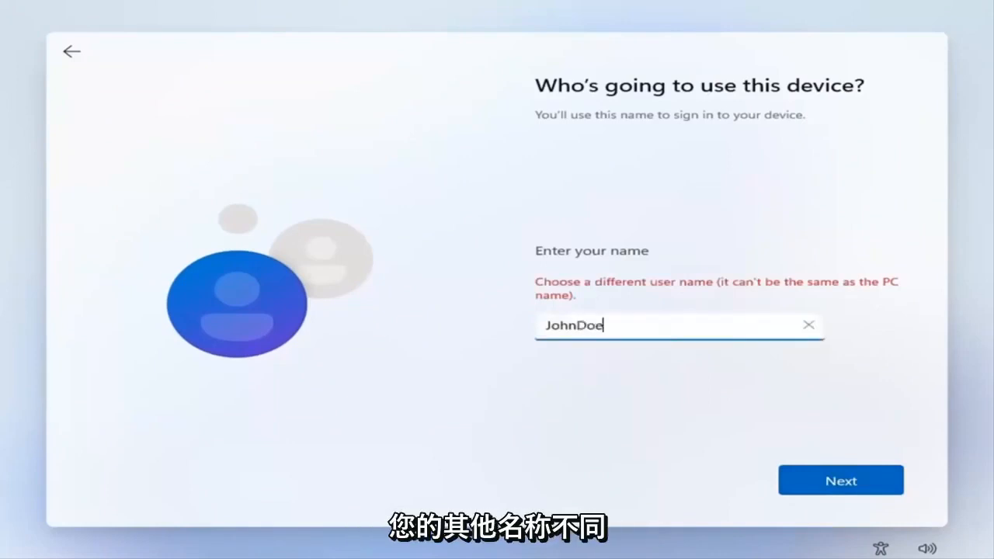
left_click(817, 487)
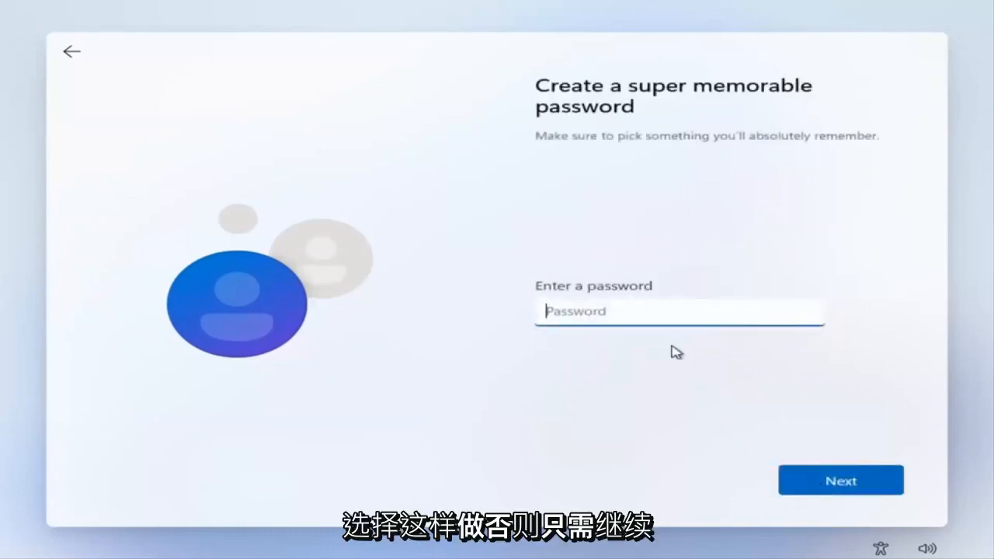
left_click(837, 480)
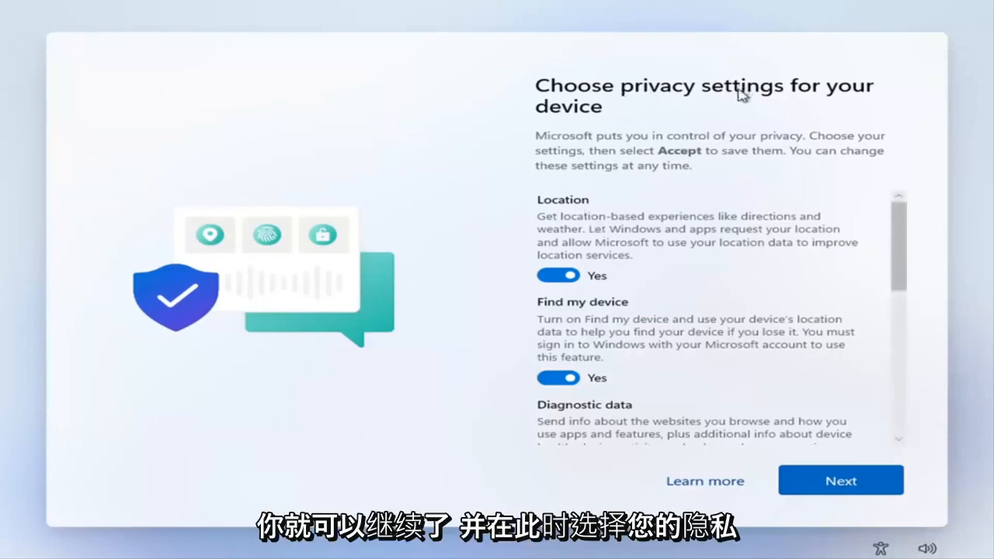
Step: Turn off Location and Find my device, and set Diagnostic data to Required only
scroll(645, 233, "down", 1)
left_click(576, 235)
scroll(565, 328, "down", 1)
left_click(565, 328)
scroll(559, 346, "down", 1)
left_click(557, 378)
Step: Turn off Inking & typing, Tailored experiences and Advertising ID, and accept the privacy settings
scroll(559, 373, "down", 2)
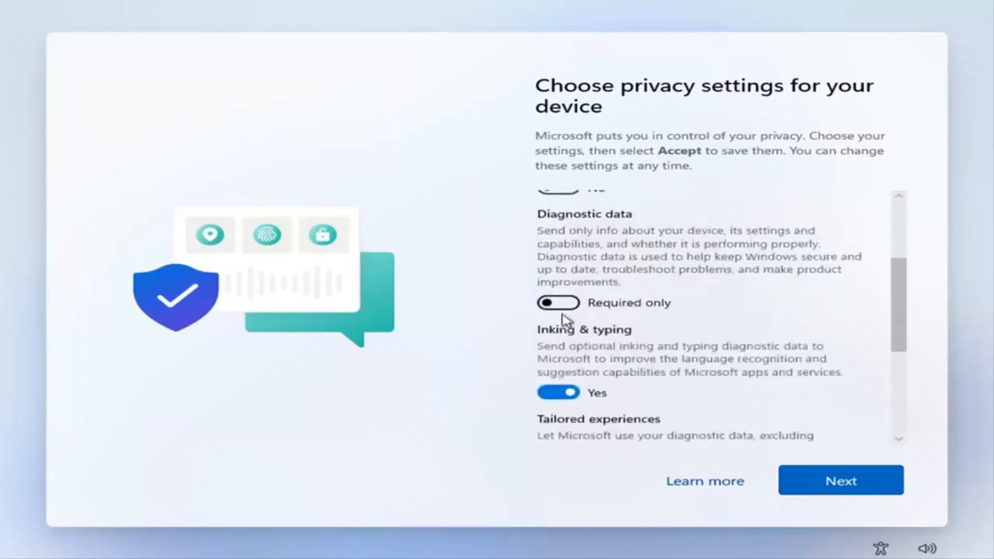
left_click(558, 392)
scroll(551, 365, "down", 3)
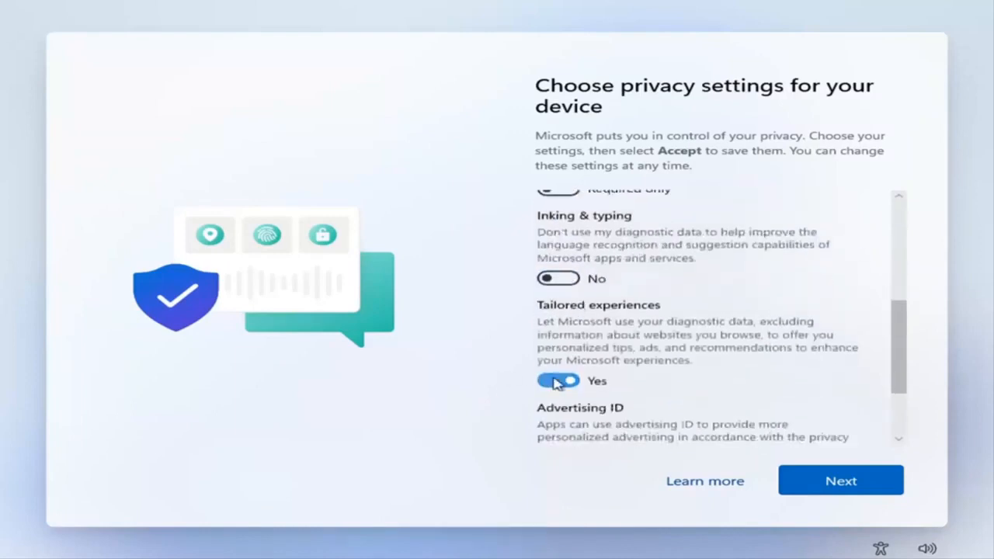
left_click(554, 380)
scroll(590, 369, "down", 2)
left_click(567, 364)
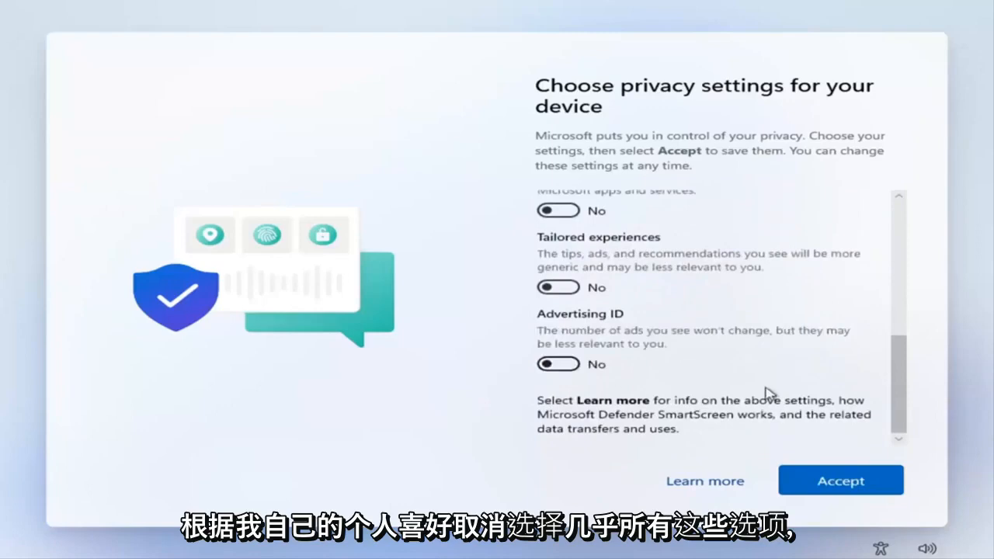
left_click(835, 490)
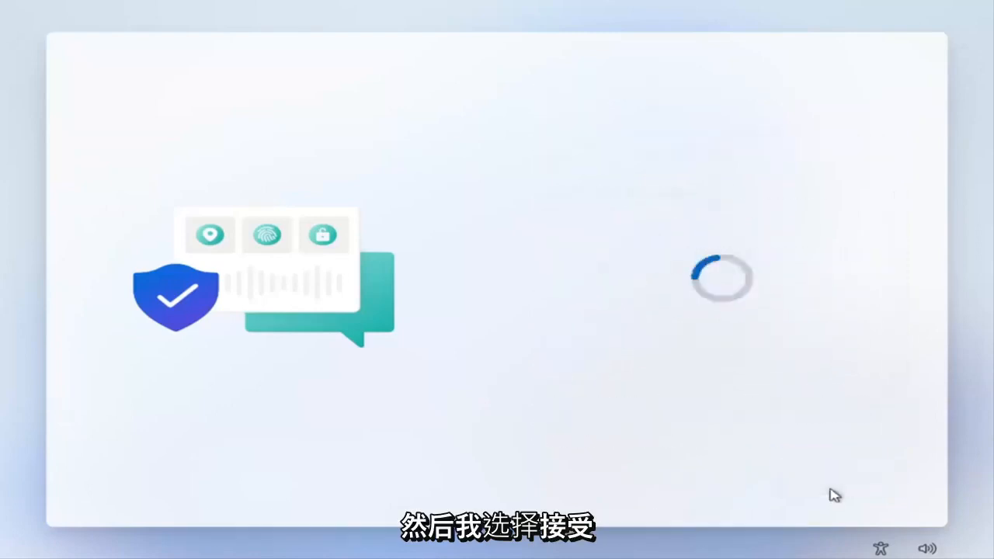